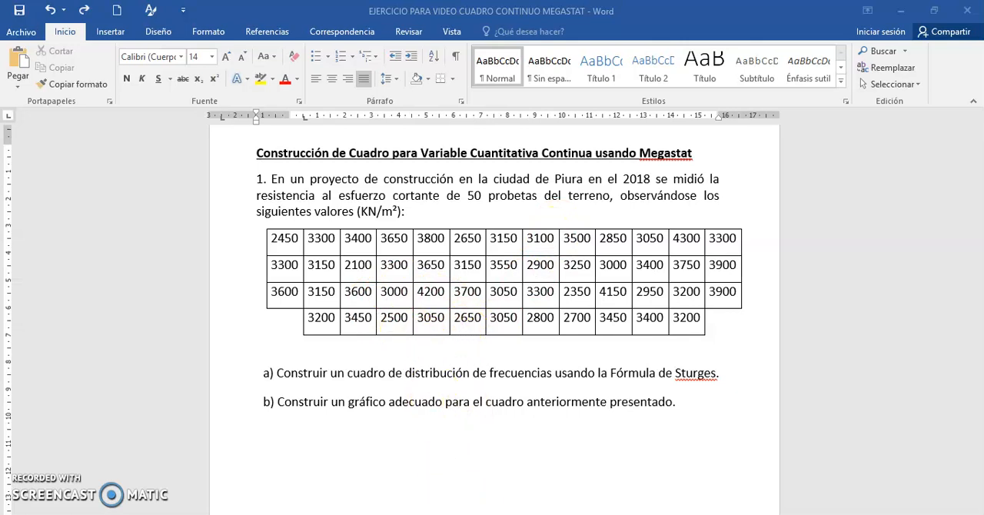
Step: Switch to the RESISTENCIA PROBETA workbook in Excel and review the data in column A from A1 to A50
left_click(501, 499)
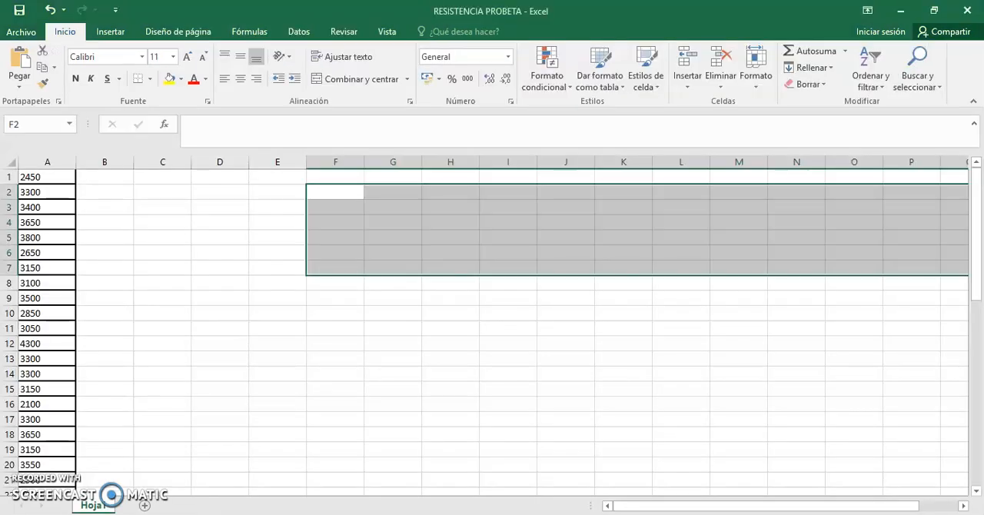
left_click(385, 418)
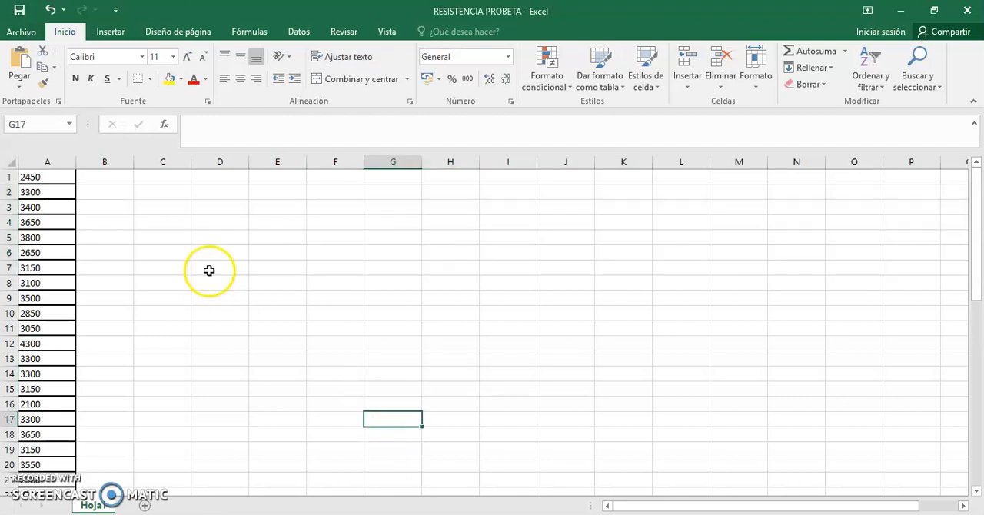
left_click(60, 177)
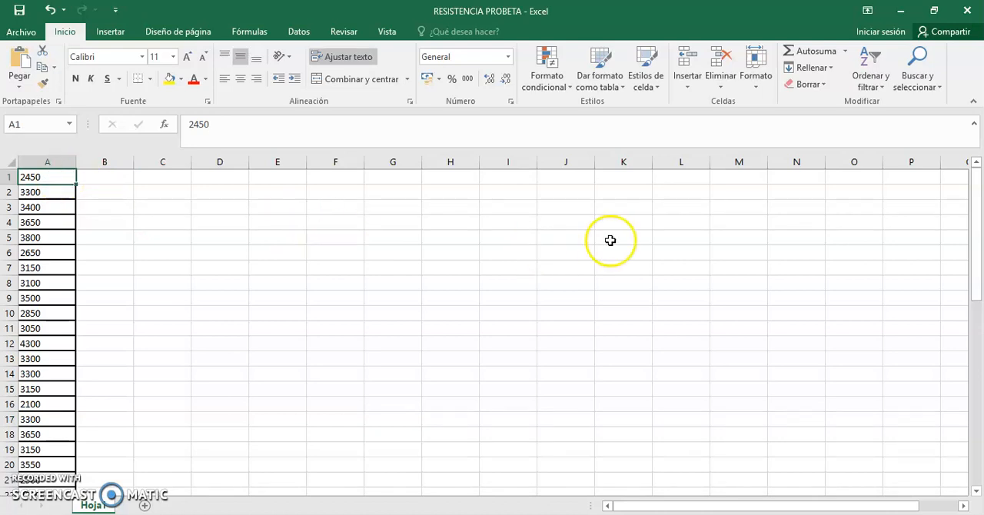
left_click_drag(973, 215, 971, 418)
left_click(43, 481)
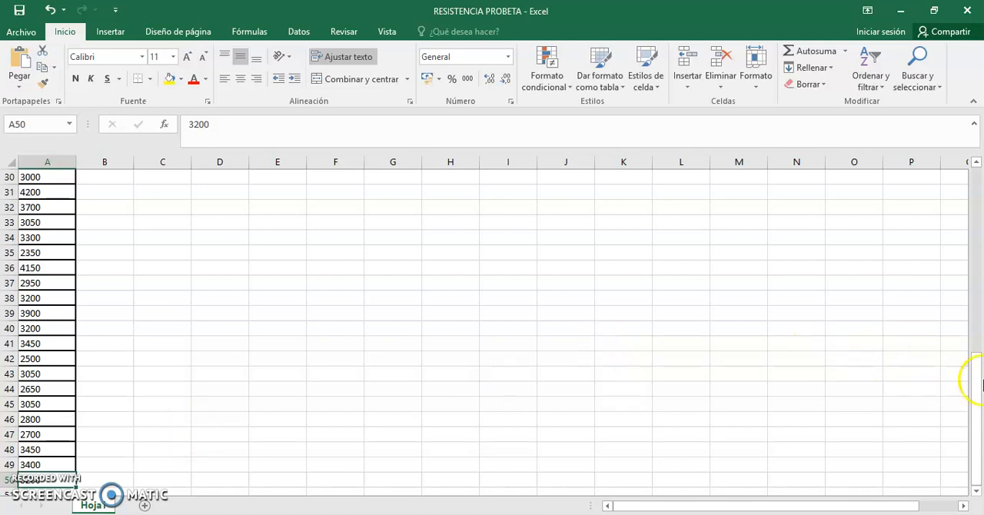
left_click_drag(977, 376, 975, 175)
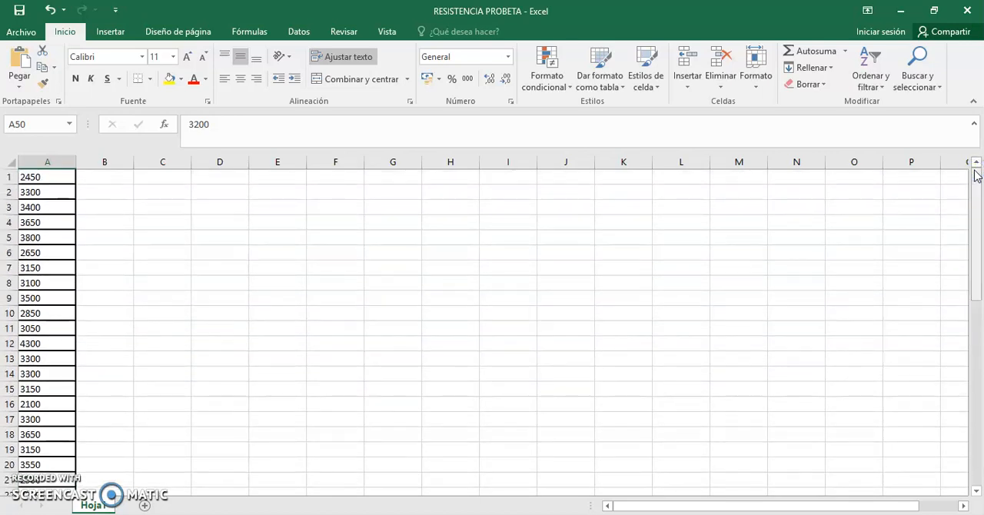
Step: Load the MegaStat (1).xla add-in from the desktop into Excel with its macros enabled
left_click(903, 9)
left_click(903, 9)
left_click(671, 177)
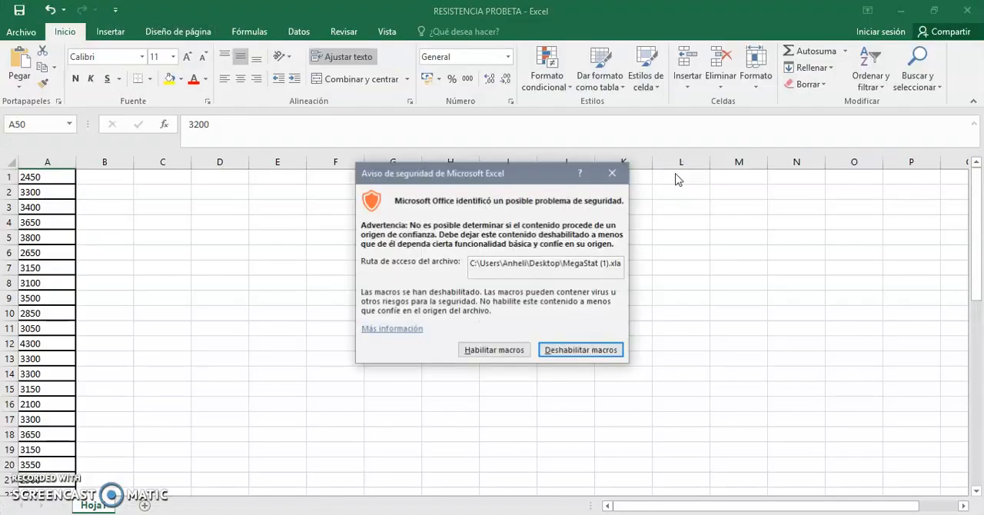
left_click(484, 355)
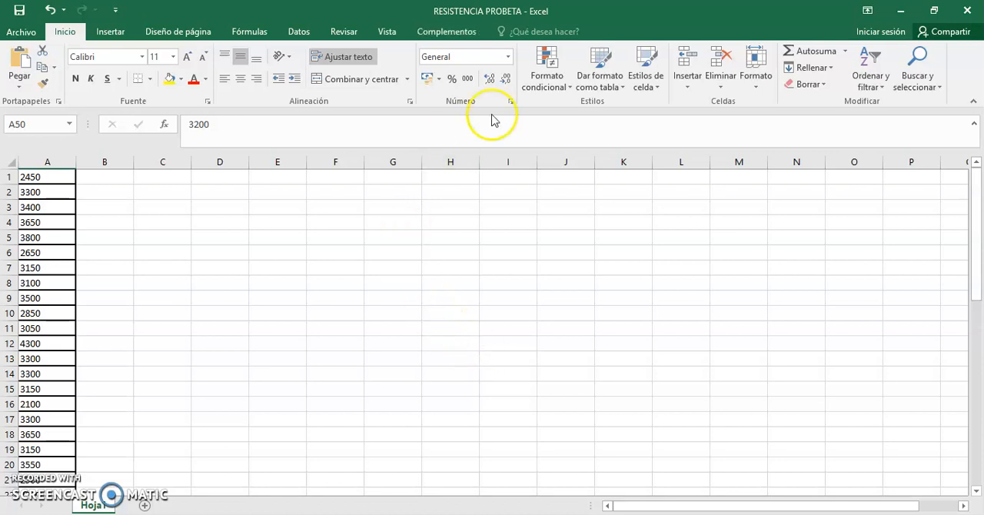
Step: Start MegaStat's Descriptive Statistics and set its input range to Hoja1!$A$1:$A$50
left_click(449, 34)
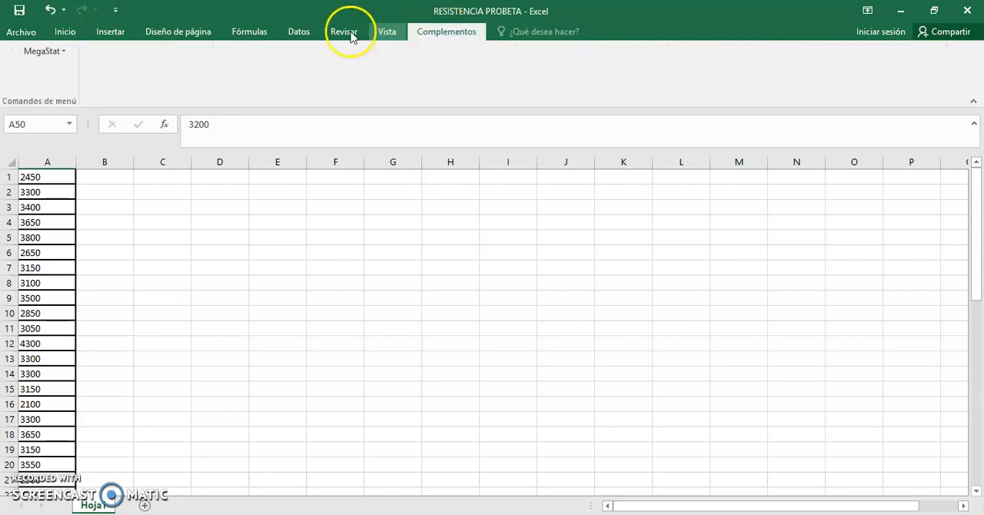
left_click(43, 51)
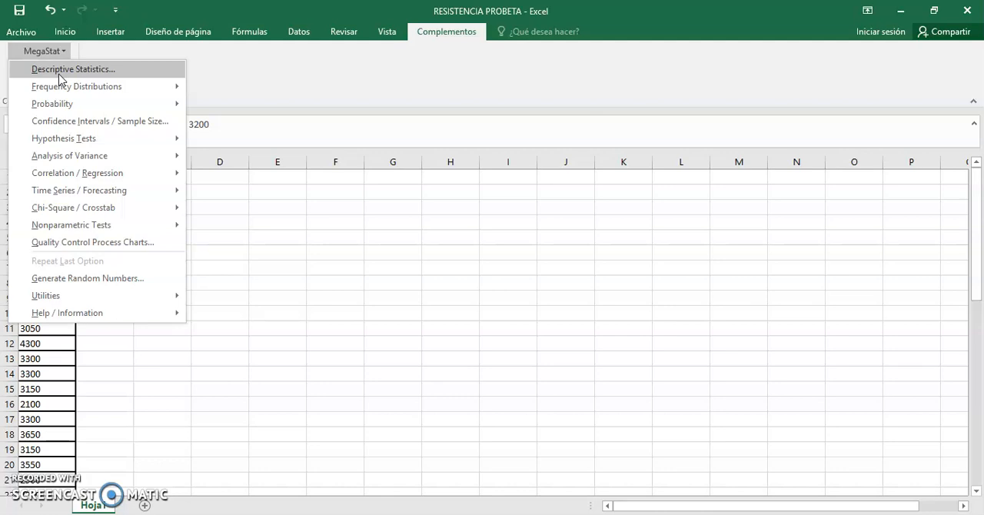
left_click(60, 70)
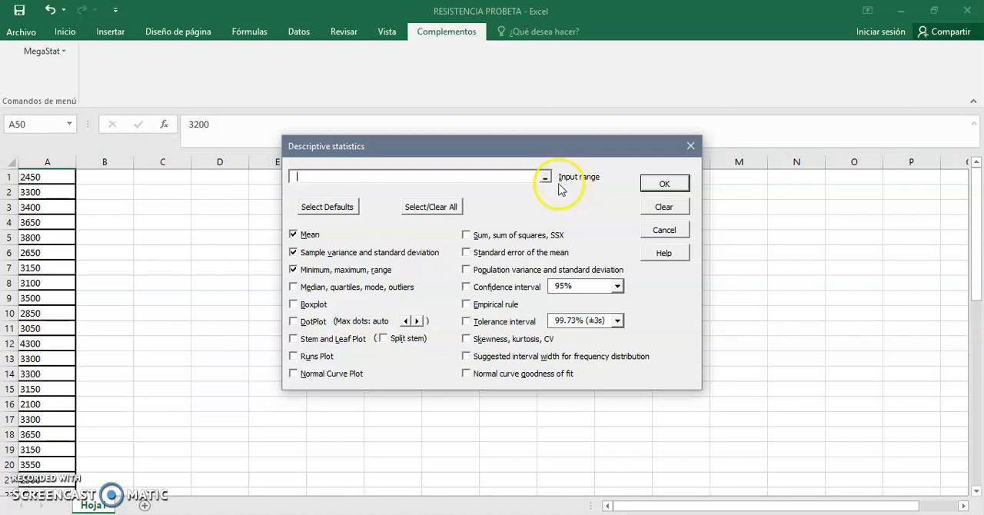
left_click(546, 179)
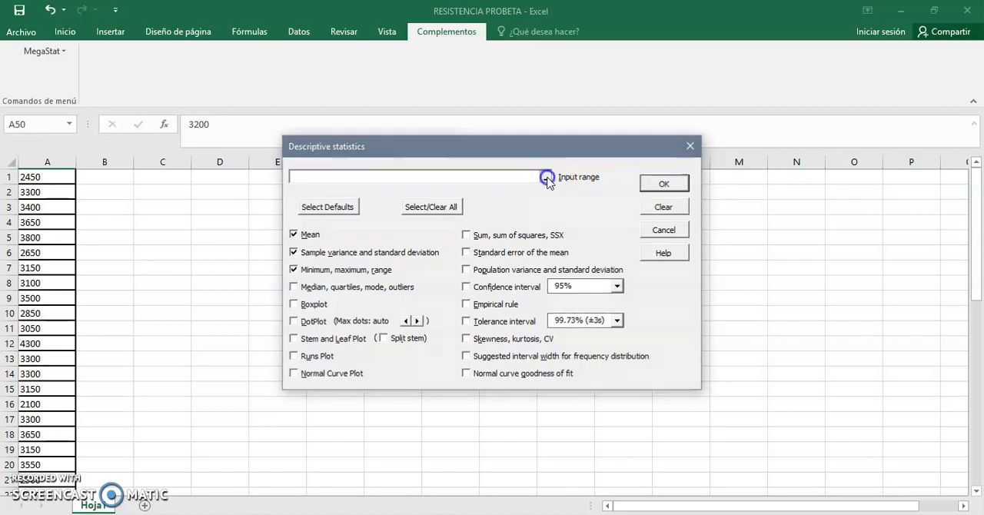
left_click_drag(63, 178, 46, 466)
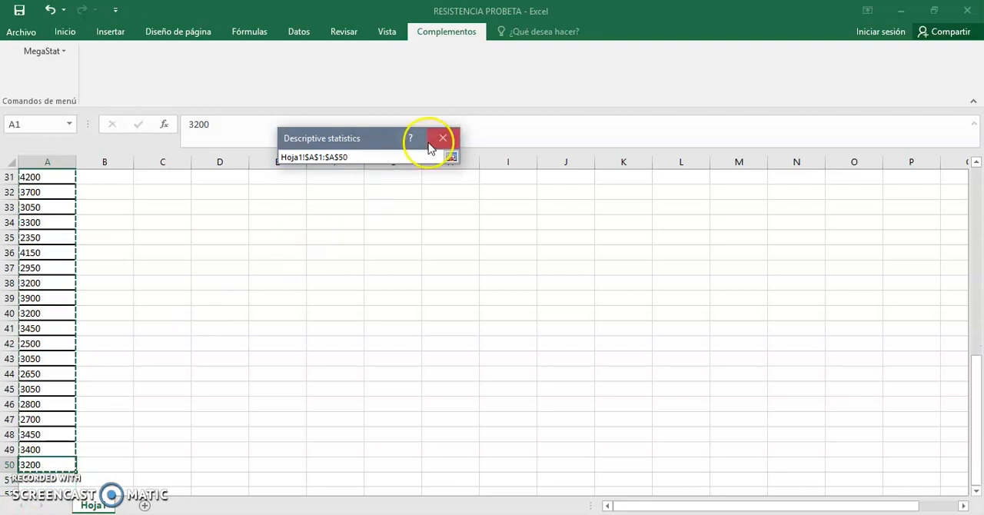
left_click(450, 157)
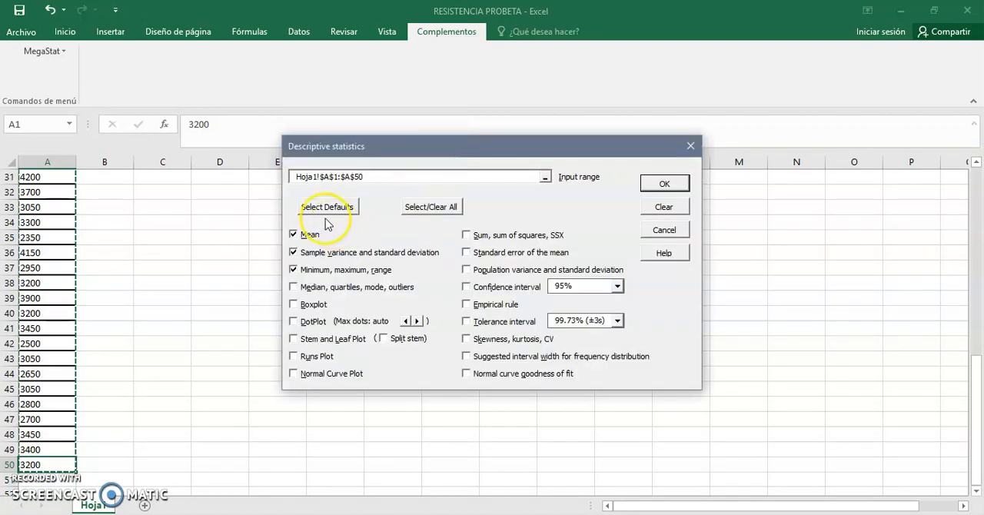
Step: Exclude the mean and the sample variance and standard deviation, generate only minimum, maximum and range, and check the output
left_click(295, 234)
left_click(294, 253)
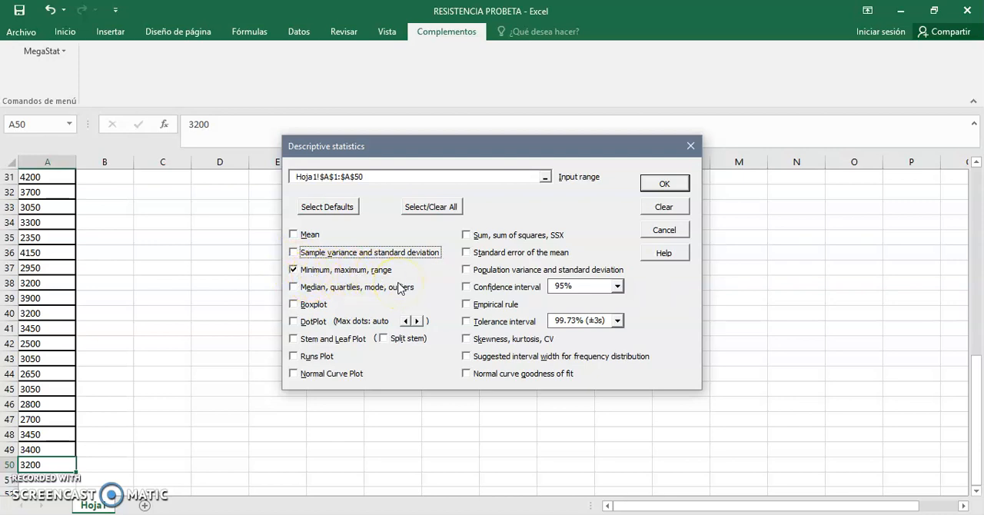
left_click(649, 188)
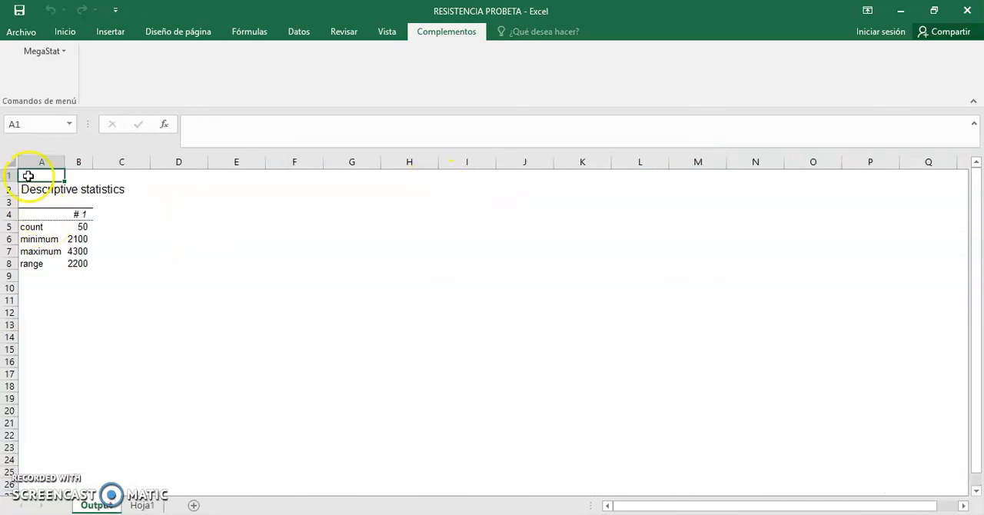
left_click_drag(26, 188, 127, 265)
left_click(84, 226)
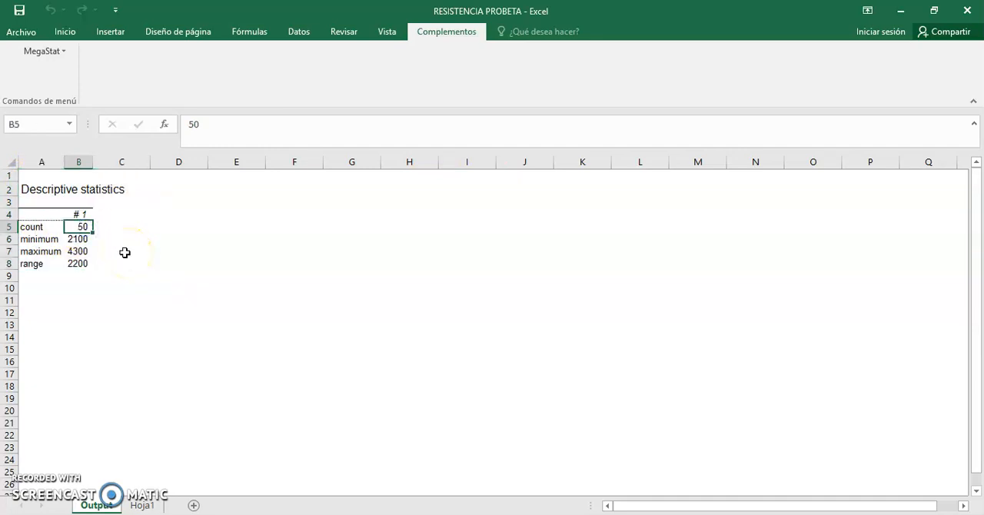
left_click(79, 265)
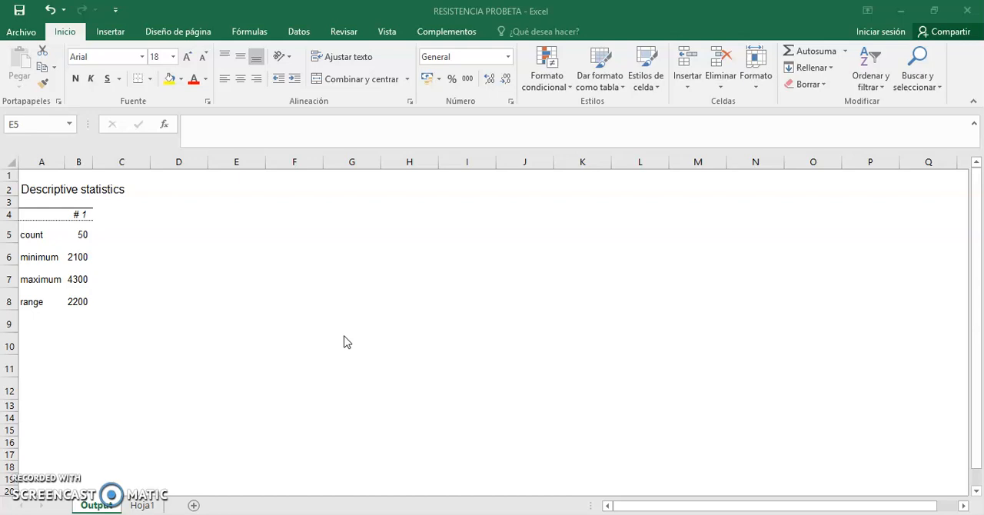
Step: Write the Sturges formula as the text k=1+3.322*log(50) in cell E5 of the Output sheet
left_click(228, 240)
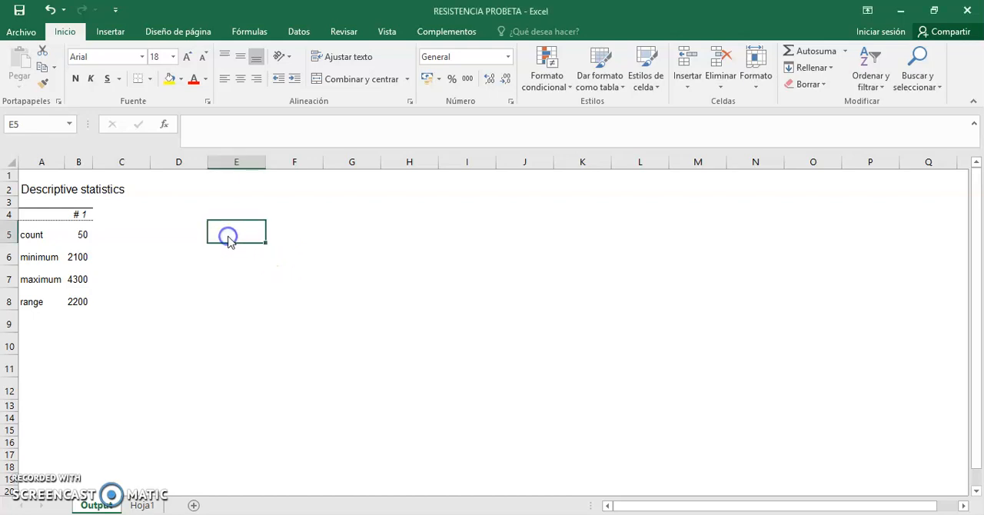
type("k")
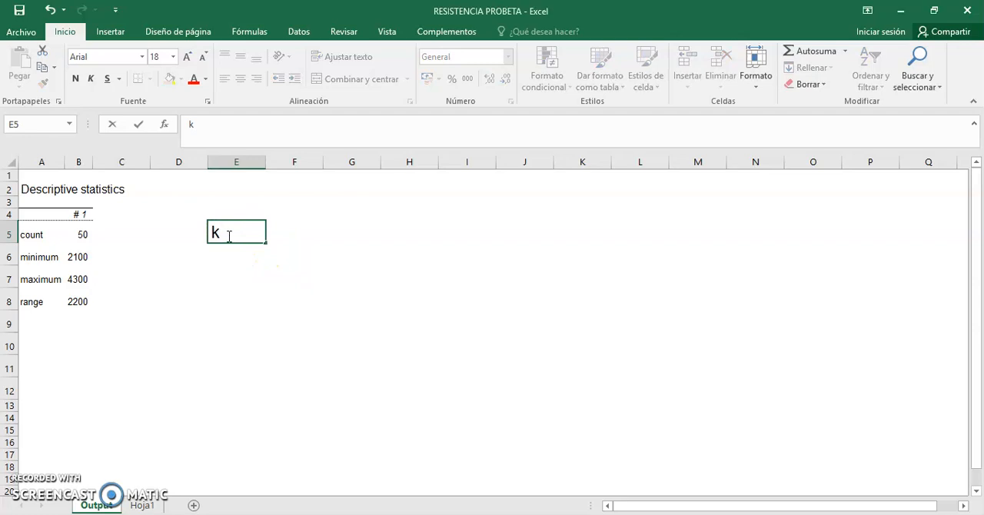
type("=1")
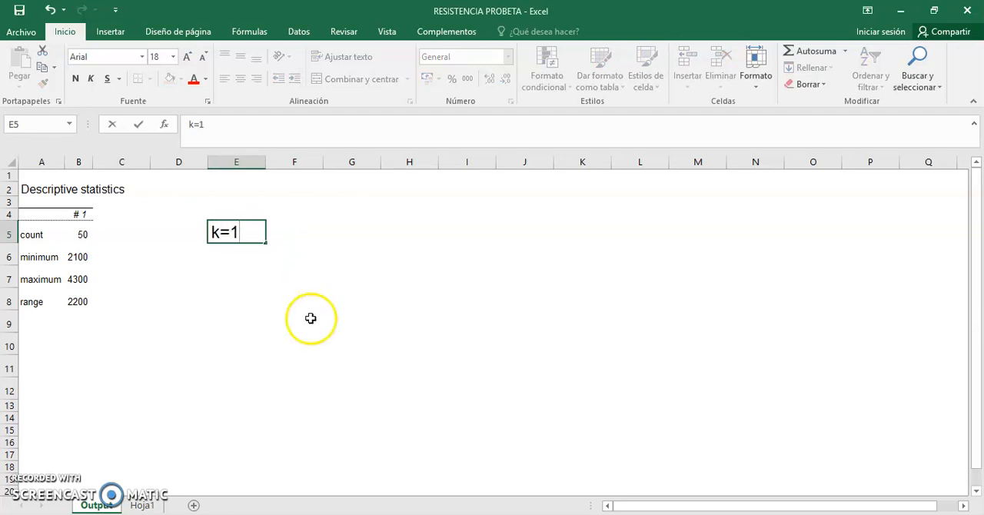
type("+3.322")
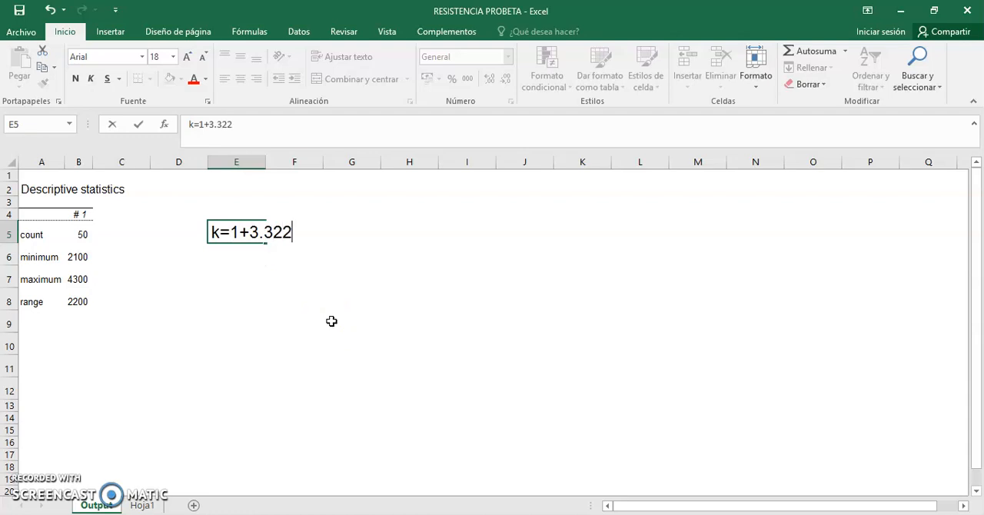
type("*log(")
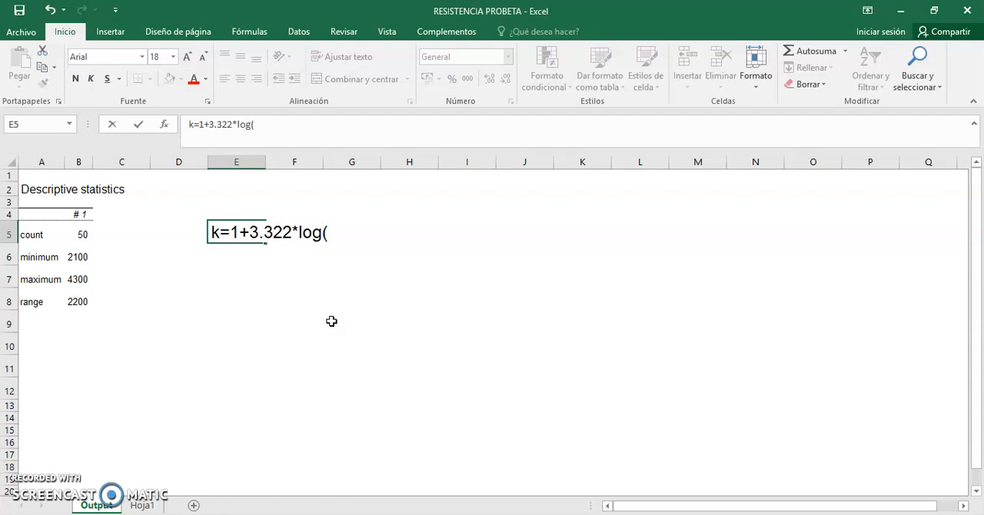
type("50)")
left_click(269, 283)
Step: Calculate the Sturges value in cell E6 with the formula =1+3.322*log(50)
left_click(243, 255)
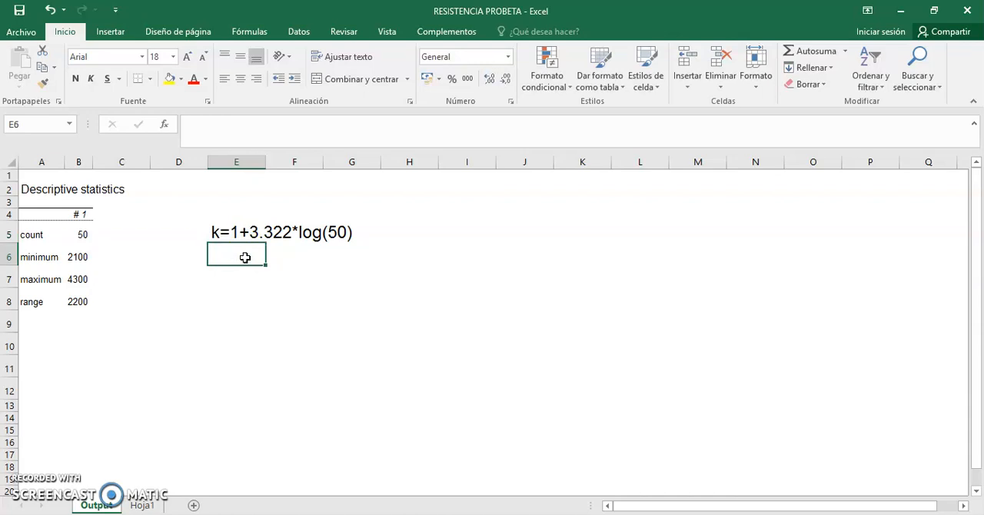
double_click(244, 258)
type("=")
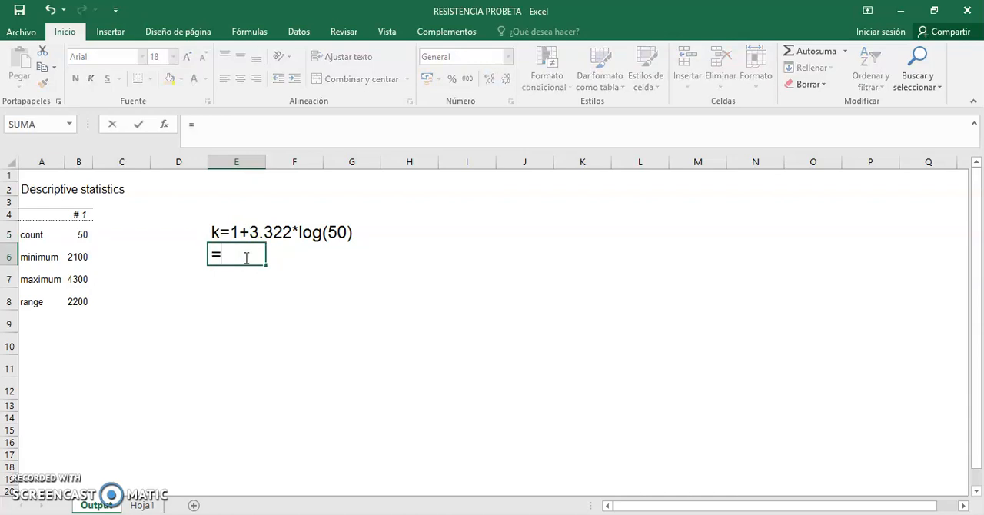
type("1+3.322")
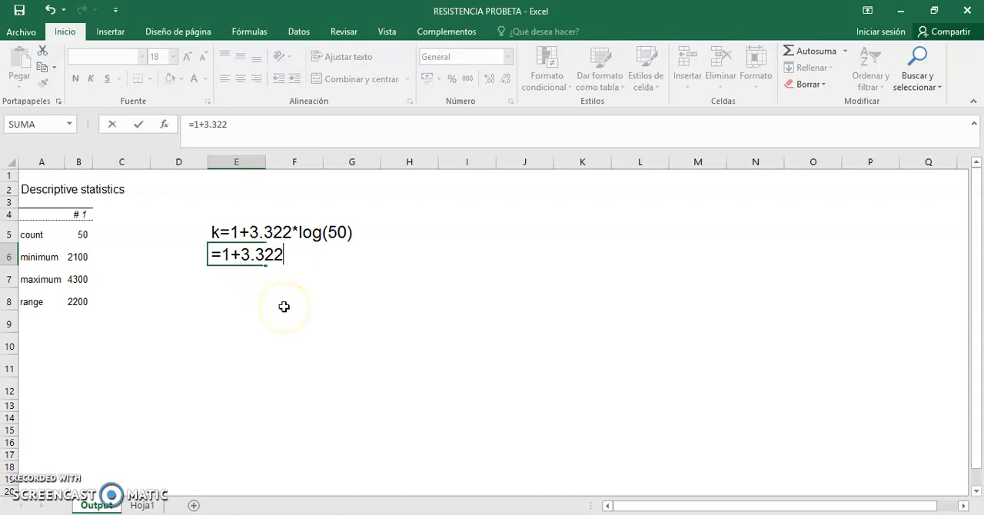
type("*log")
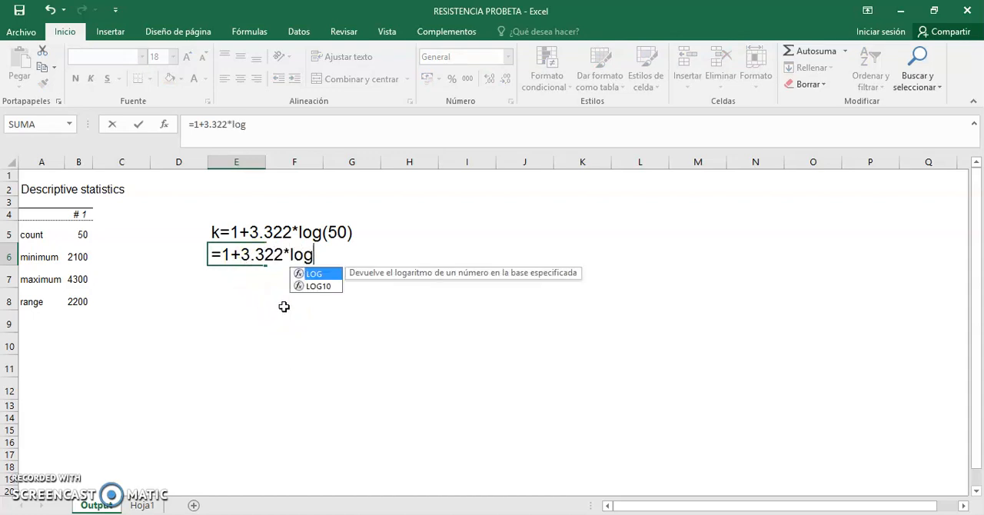
type("(5")
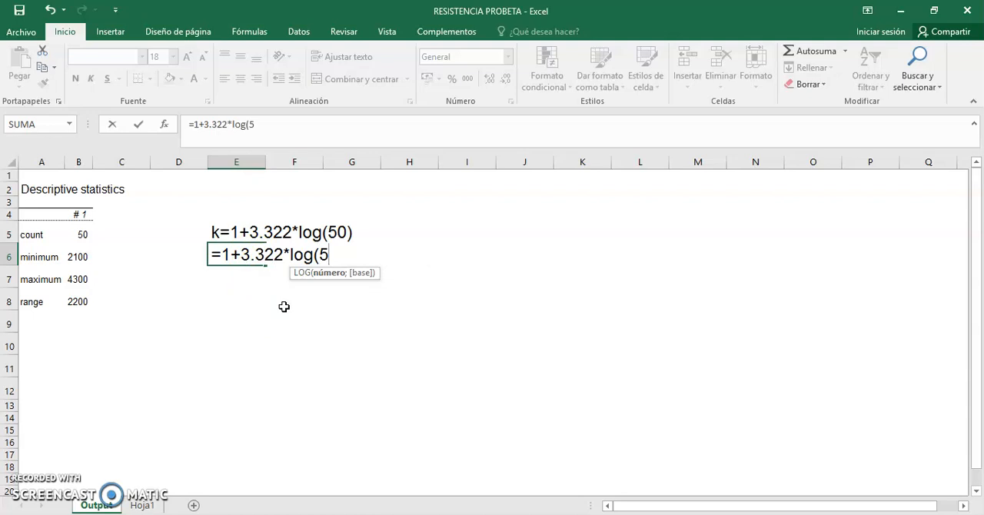
type("0)")
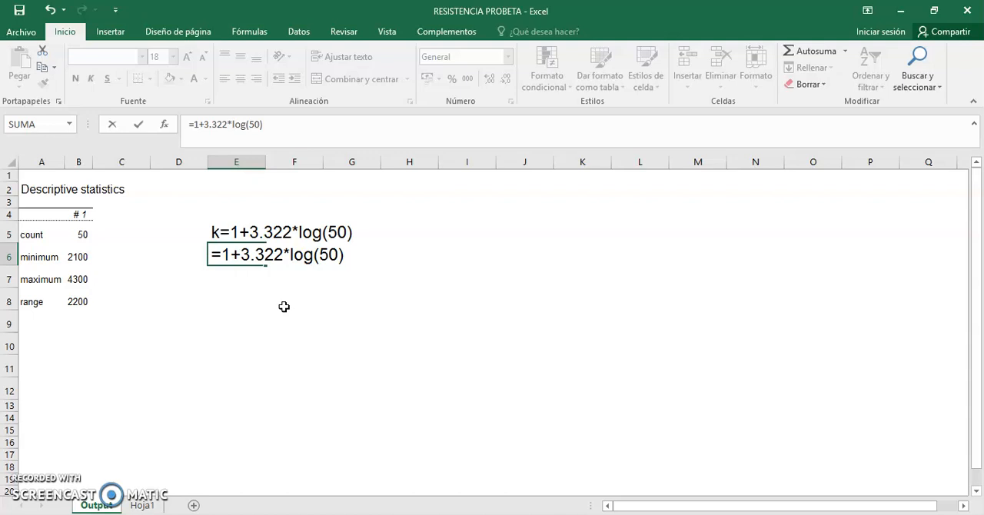
key("Return")
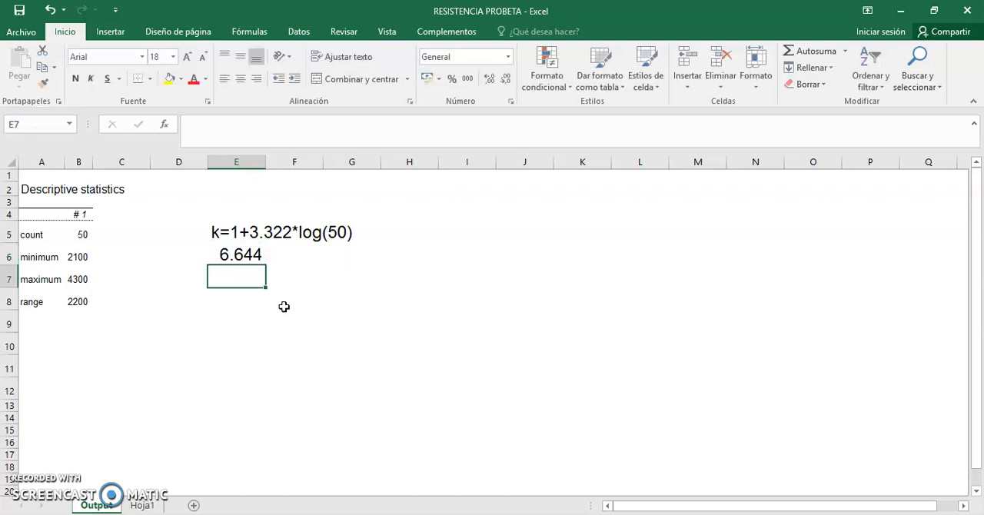
Step: Record the rounded number of classes in cell E7 as k=7 intervalos
type("k=")
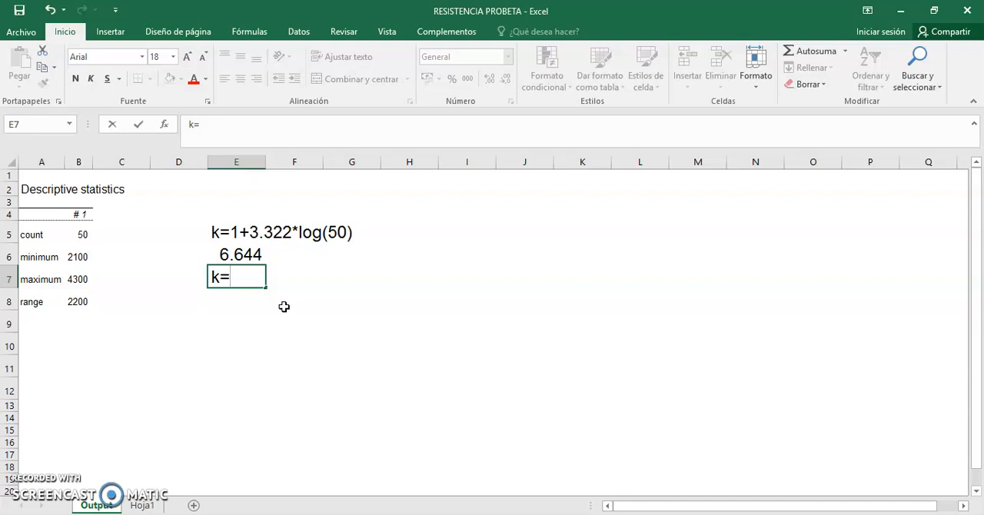
type("7 intervalos")
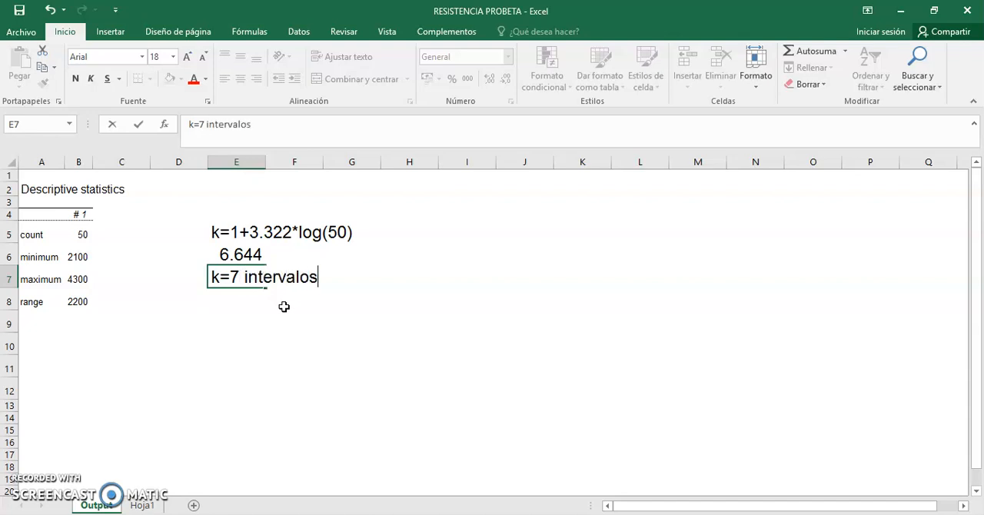
left_click(289, 327)
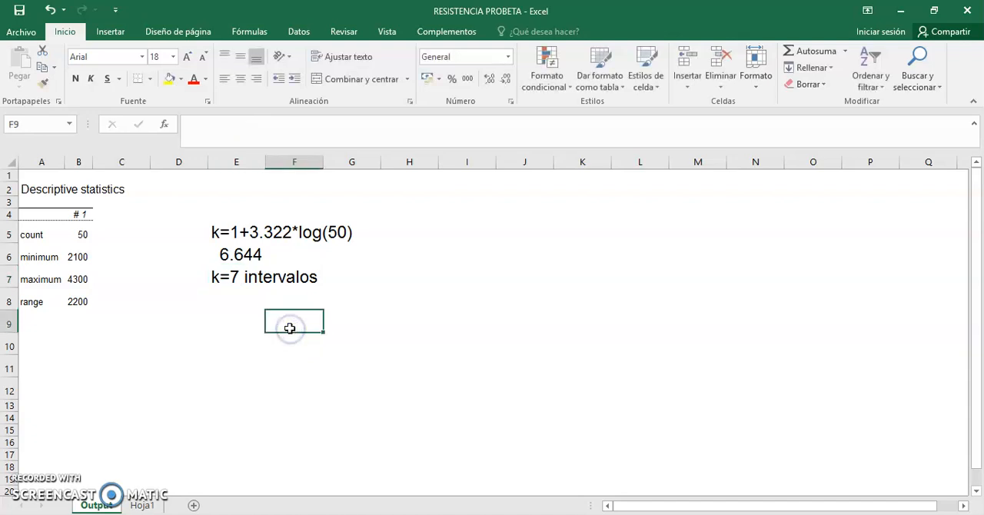
Step: Write the class width formula as the text A=R/k in cell E9 of the Output sheet
left_click(224, 316)
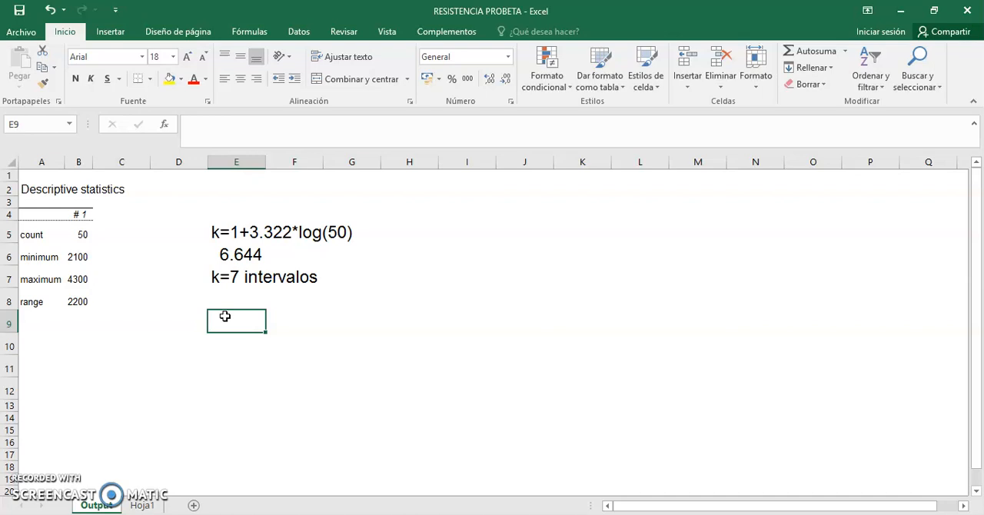
type("A")
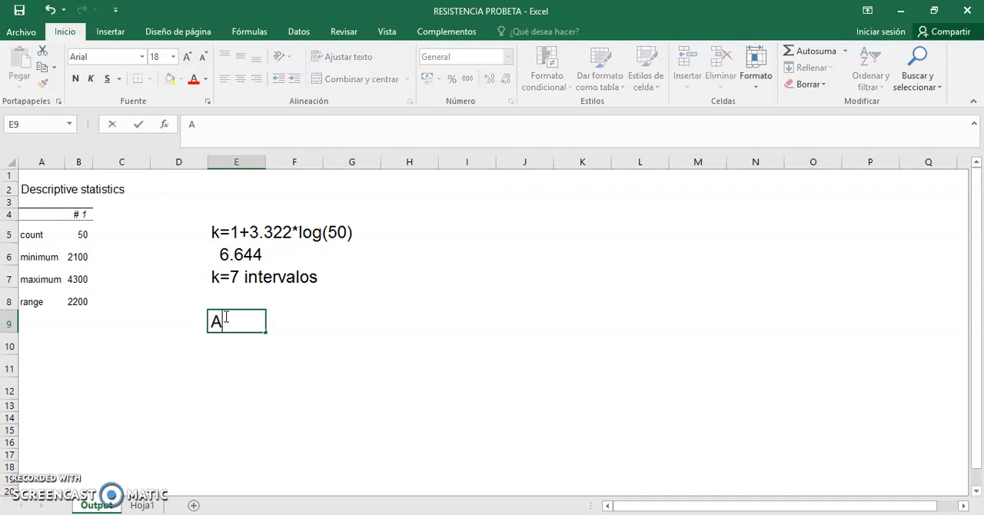
type("=")
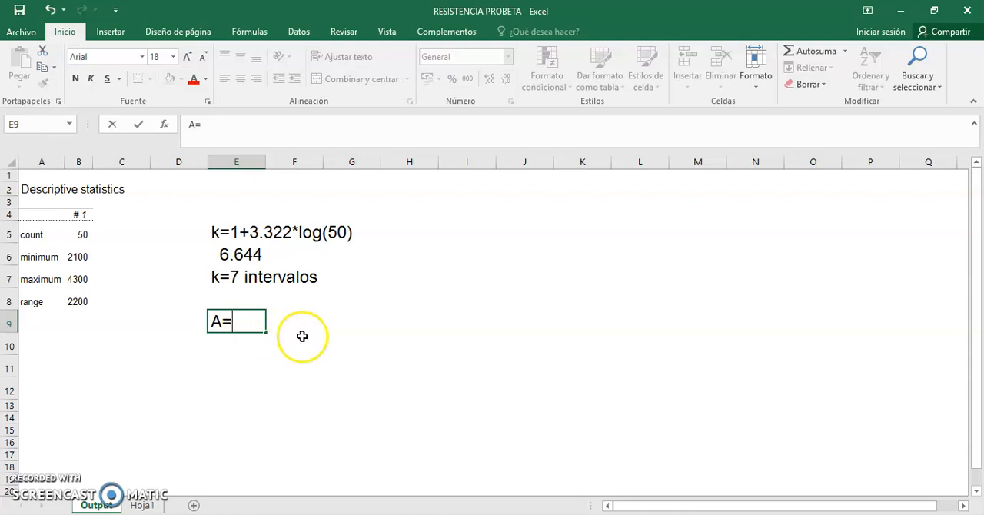
type("R/")
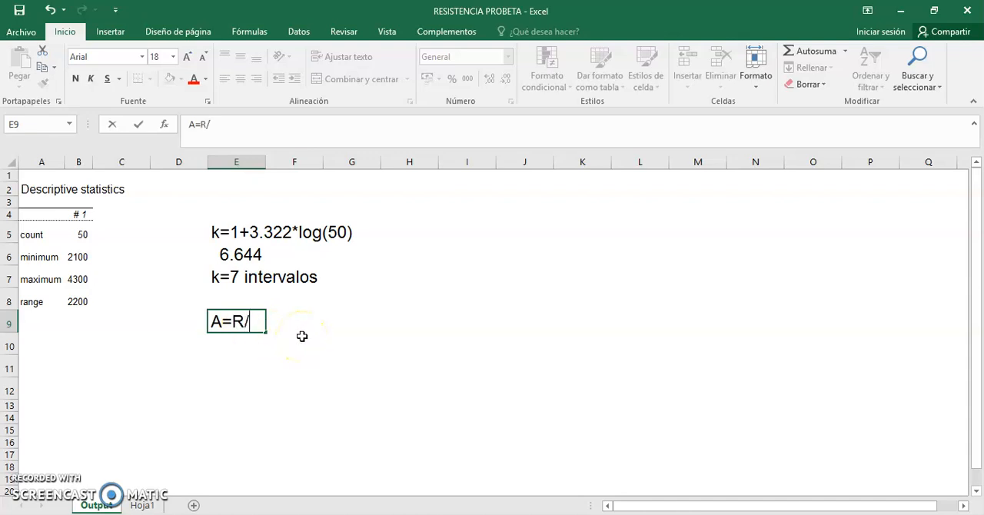
type("k")
Step: Calculate the class width in cell F9 with the formula =2200/7
left_click(300, 330)
type("=2")
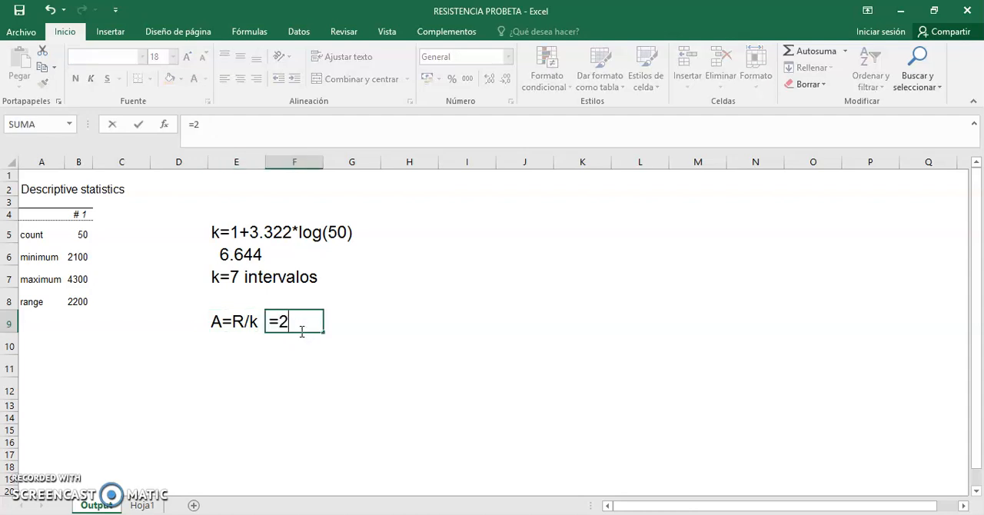
type("200/7")
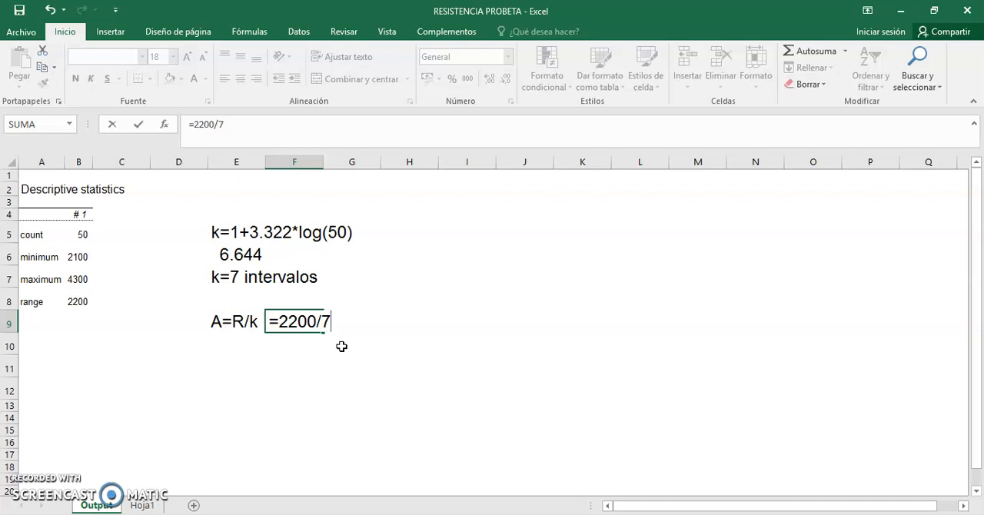
key("Return")
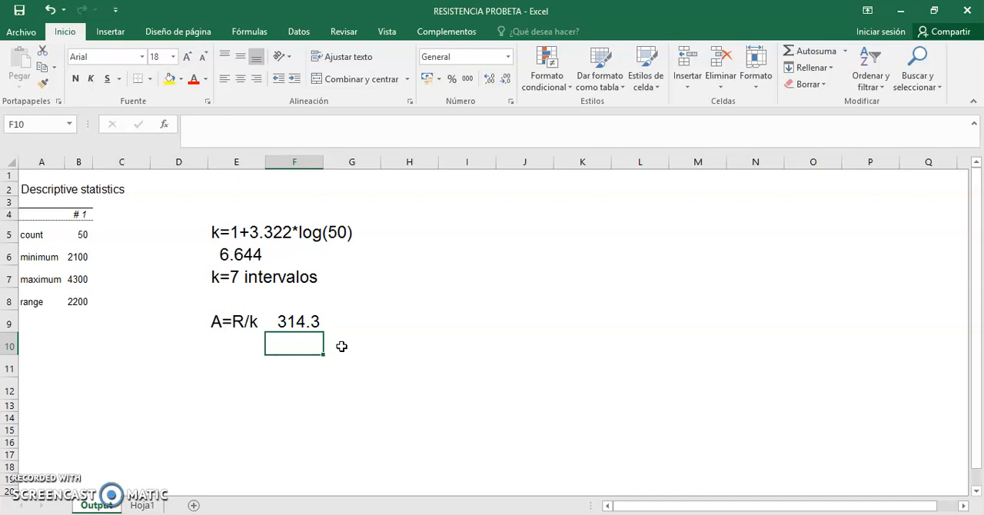
Step: Record the rounded-up class width in cell E10 as A=315
left_click(238, 348)
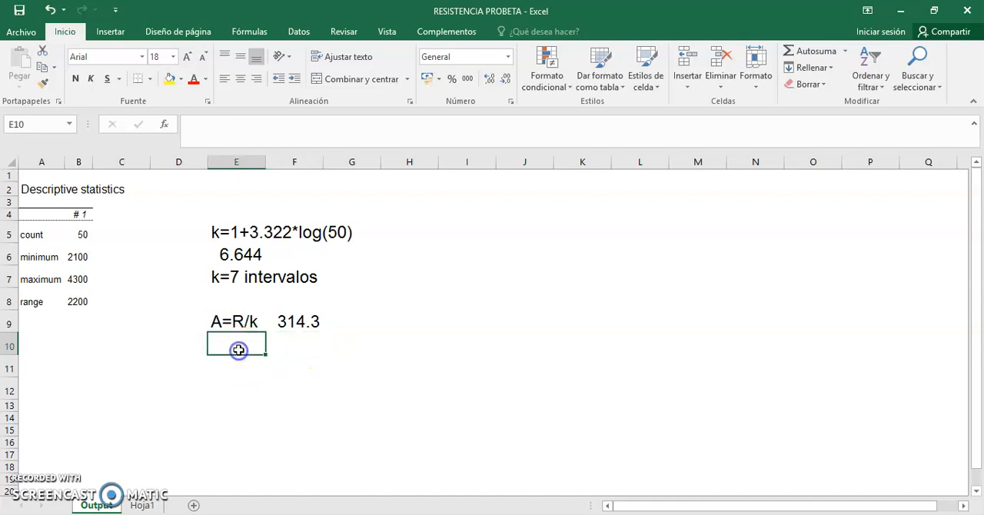
type("a")
key("BackSpace")
key("BackSpace")
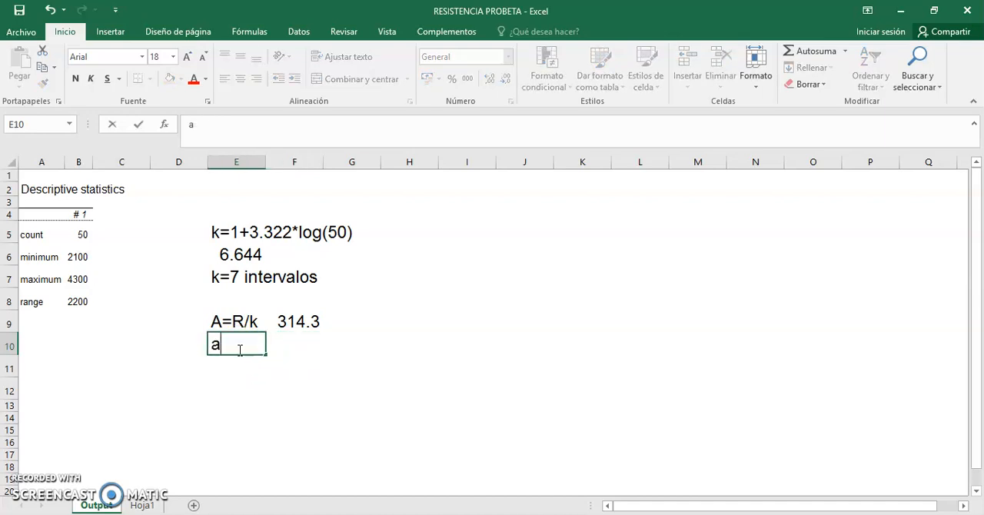
type("A=")
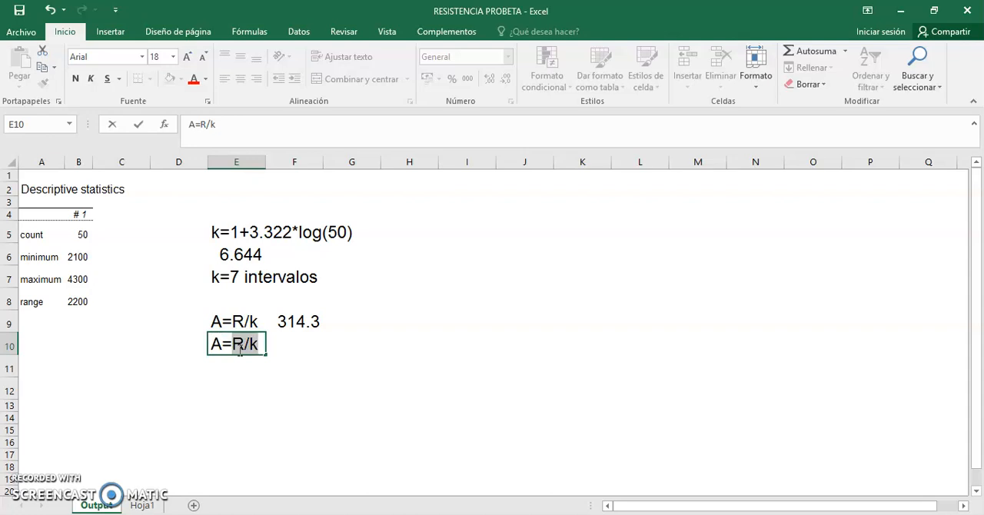
key("BackSpace")
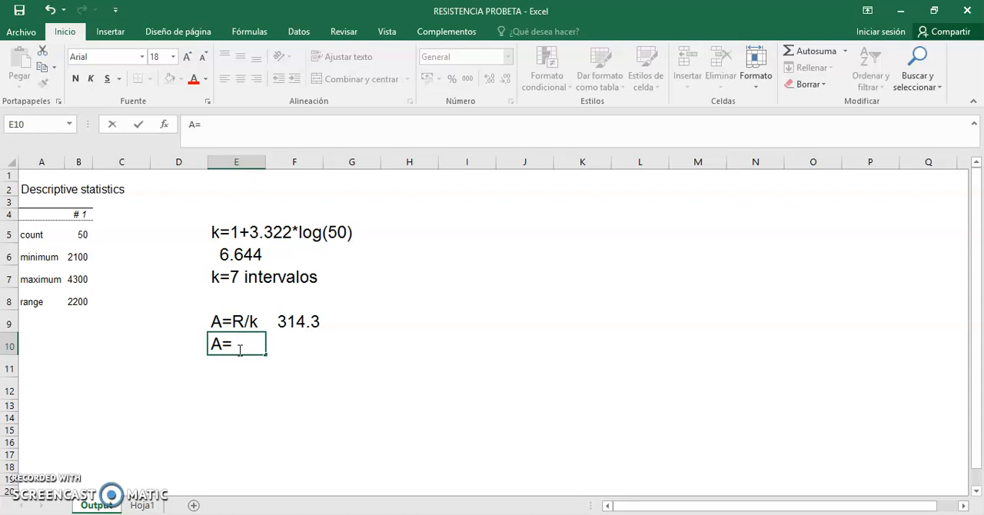
type("315")
key("Return")
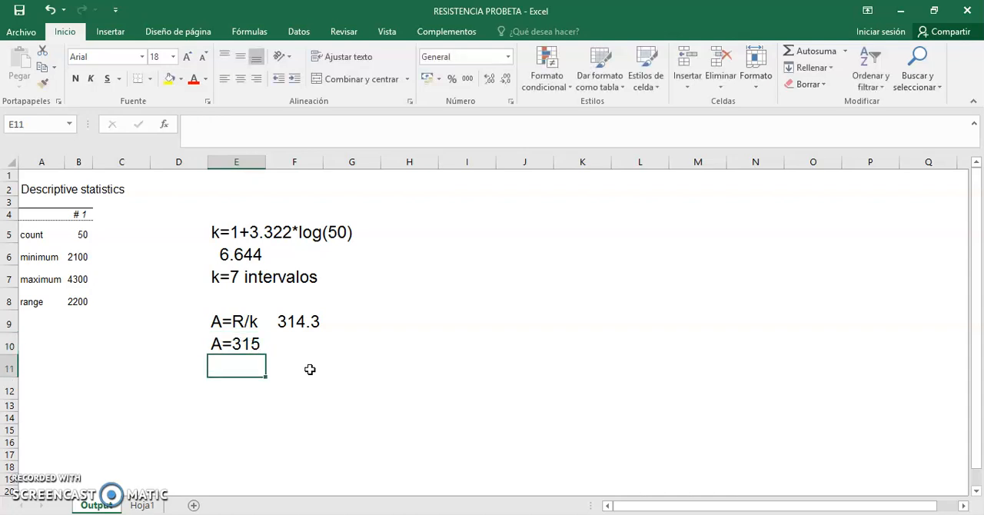
Step: Label the number of intervals with the note REDONDEO MATEMÁTICA in cell G7
left_click(358, 275)
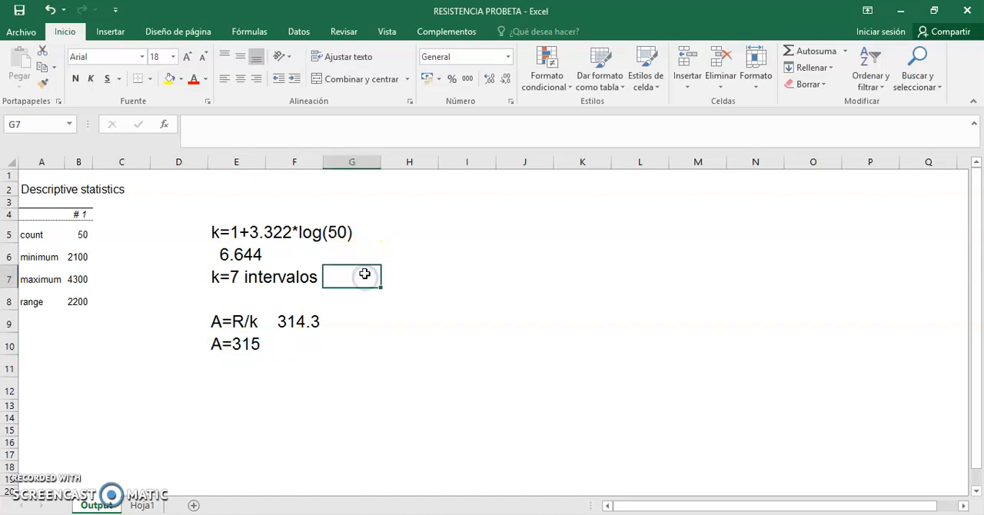
type("R")
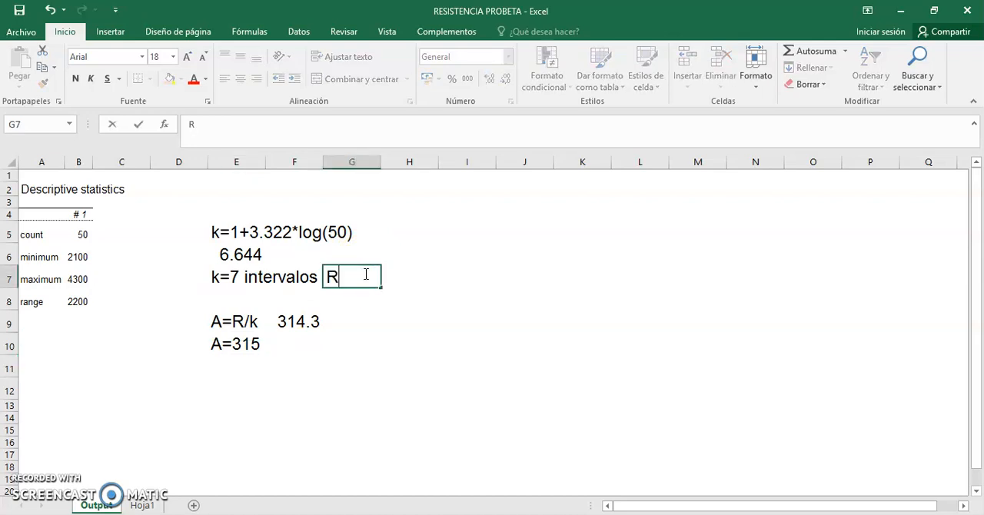
type("EDONDEO")
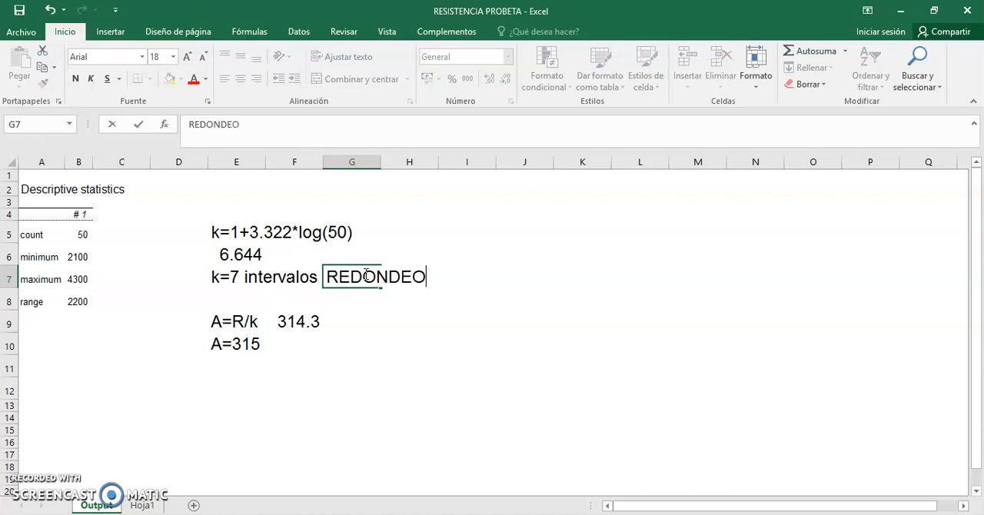
type(" MATEMÁTICA")
left_click(273, 253)
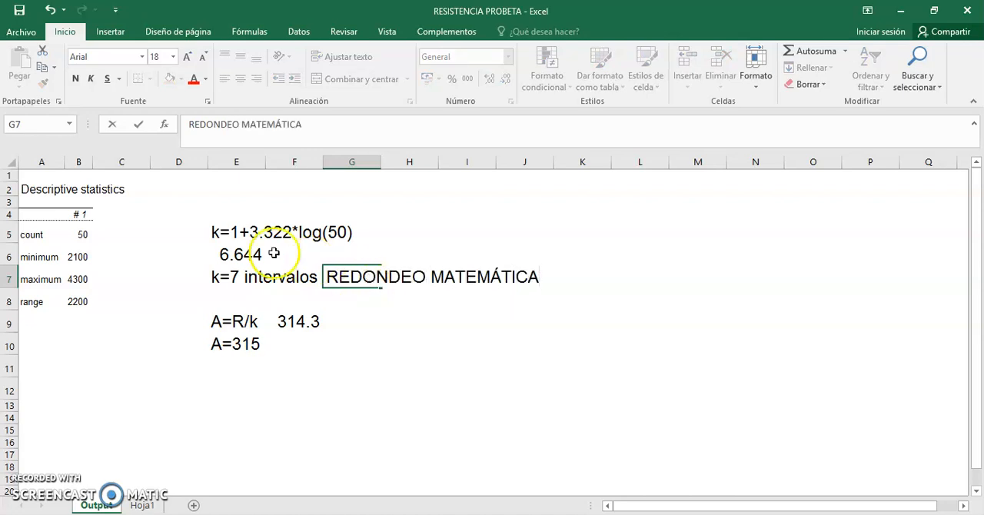
Step: Label the rounded class width with the note REDONDEO ESTADÍSTICA in cell G10
left_click(338, 348)
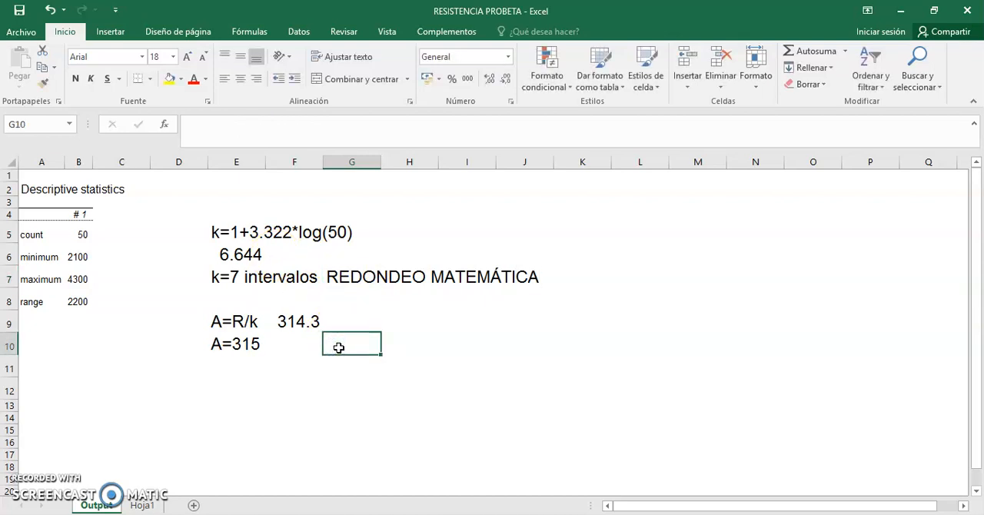
type("REDON")
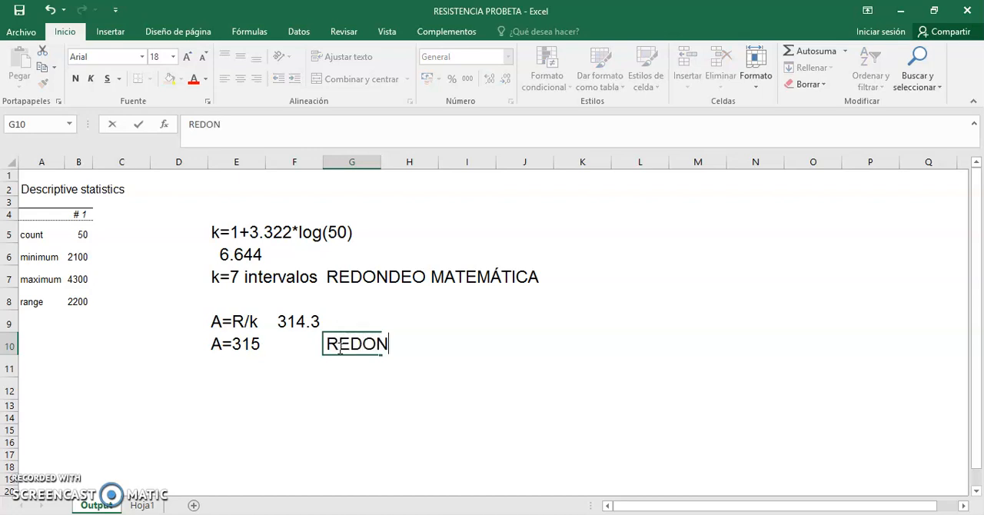
type("DEO ESTAD´S")
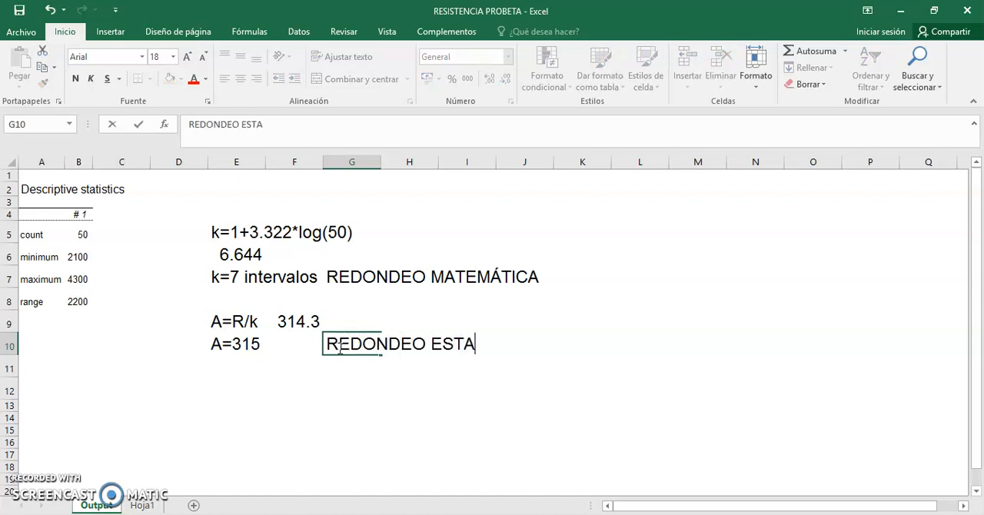
key("BackSpace")
key("BackSpace")
type("ÍSTICA")
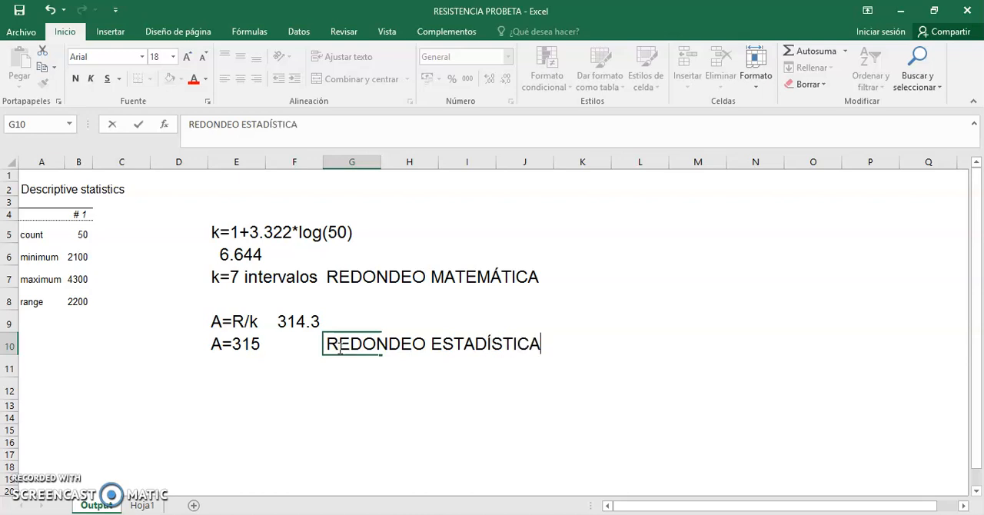
left_click(415, 412)
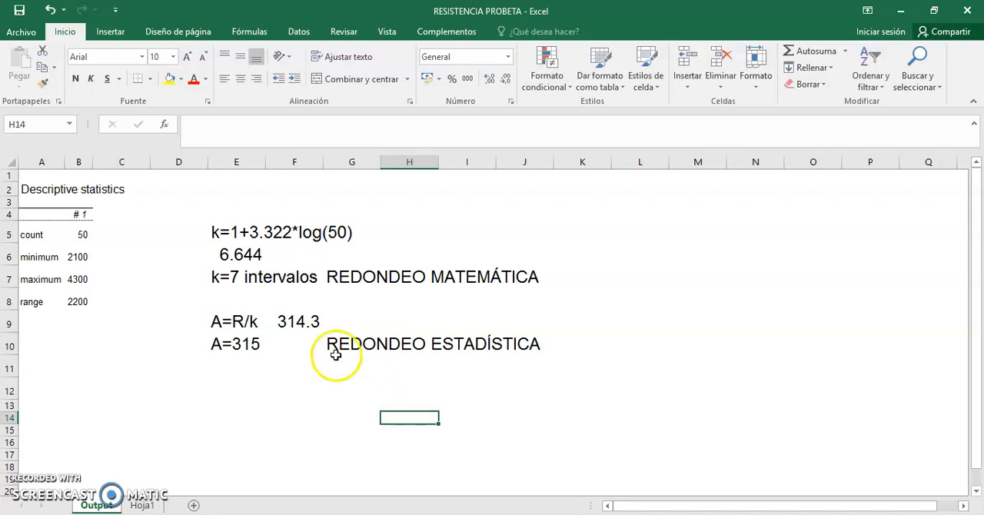
Step: Highlight the minimum row (A6:B6) and the rounded class width in cell E10 with yellow fill
left_click_drag(31, 257, 75, 260)
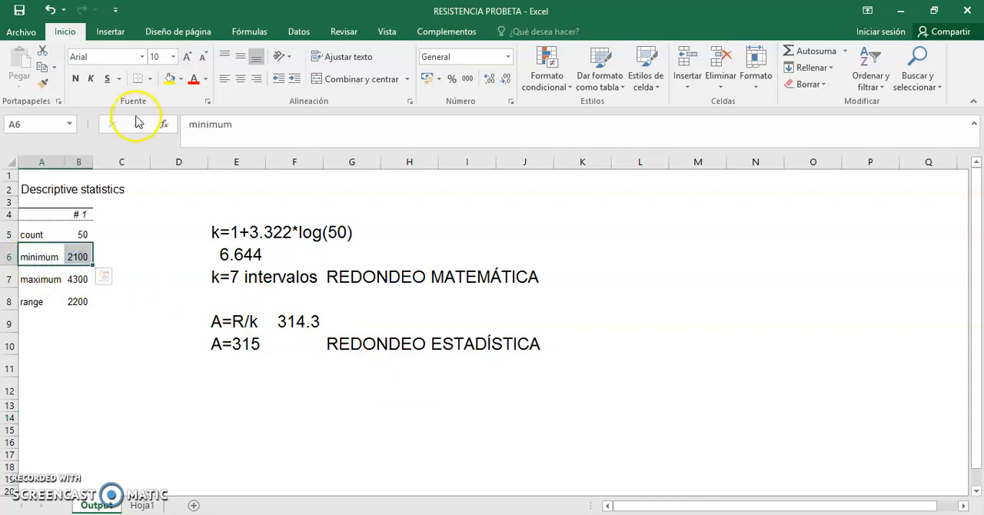
left_click(169, 78)
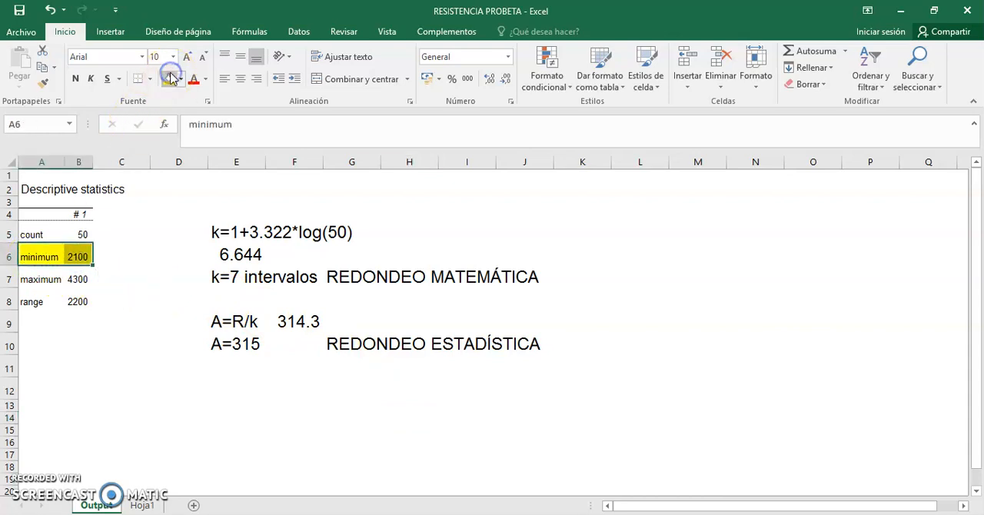
left_click(146, 406)
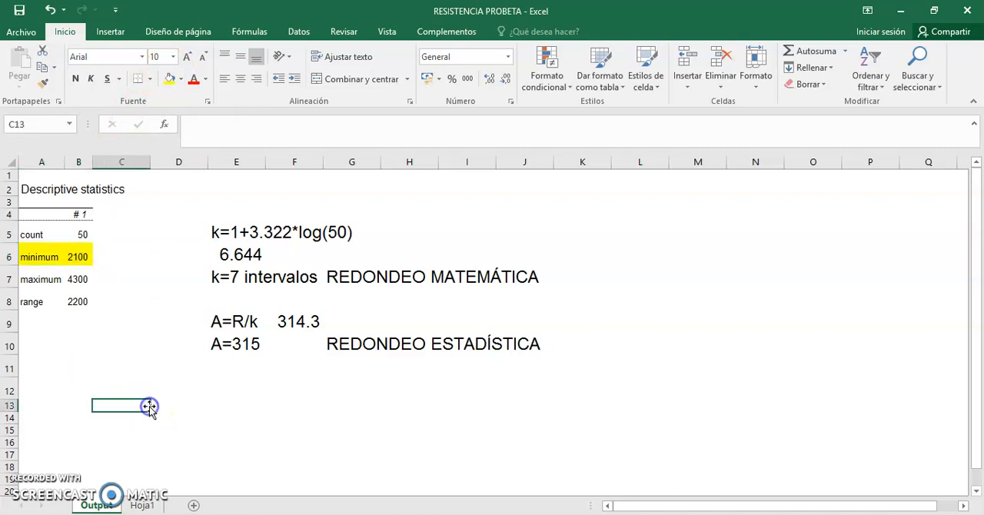
left_click(234, 344)
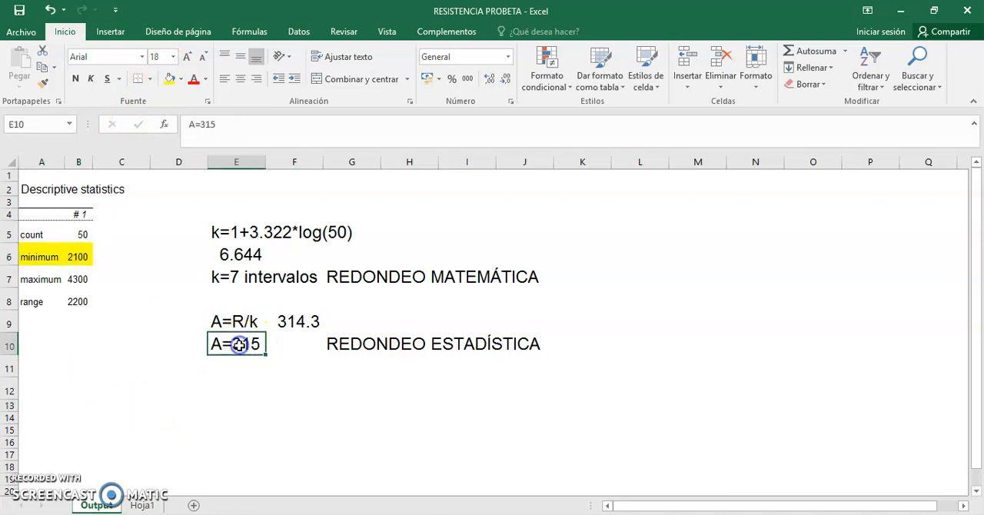
left_click(168, 79)
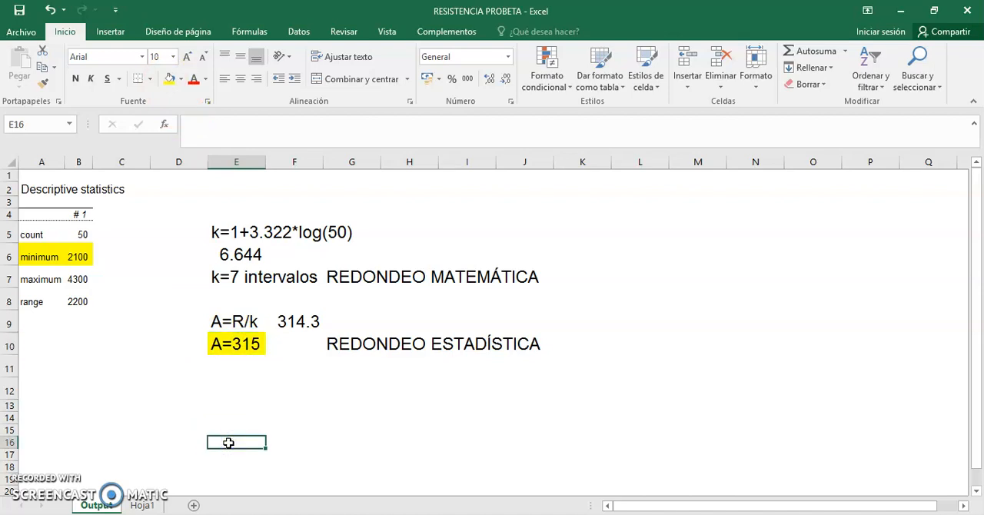
Step: Go to the data on sheet Hoja1 and start MegaStat's quantitative frequency distribution
left_click(154, 505)
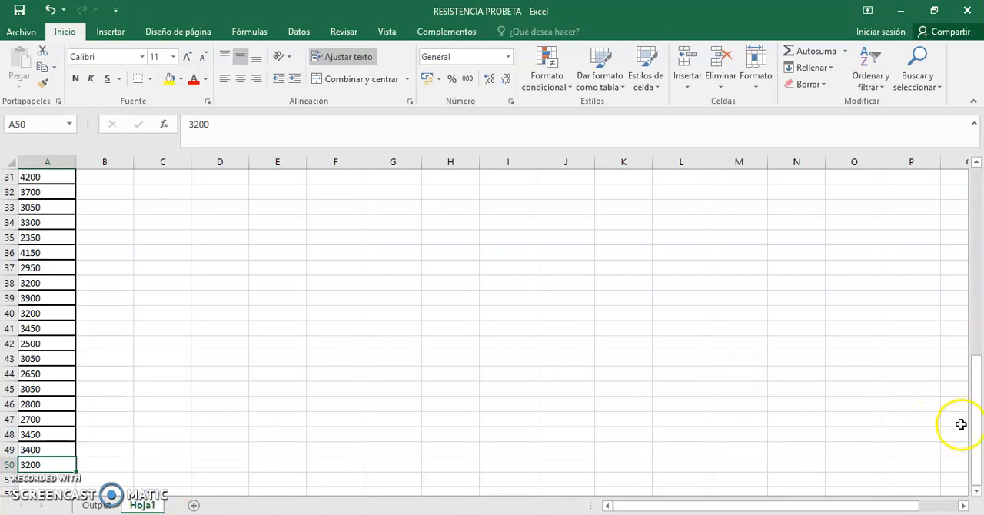
left_click_drag(976, 433, 978, 188)
left_click(448, 32)
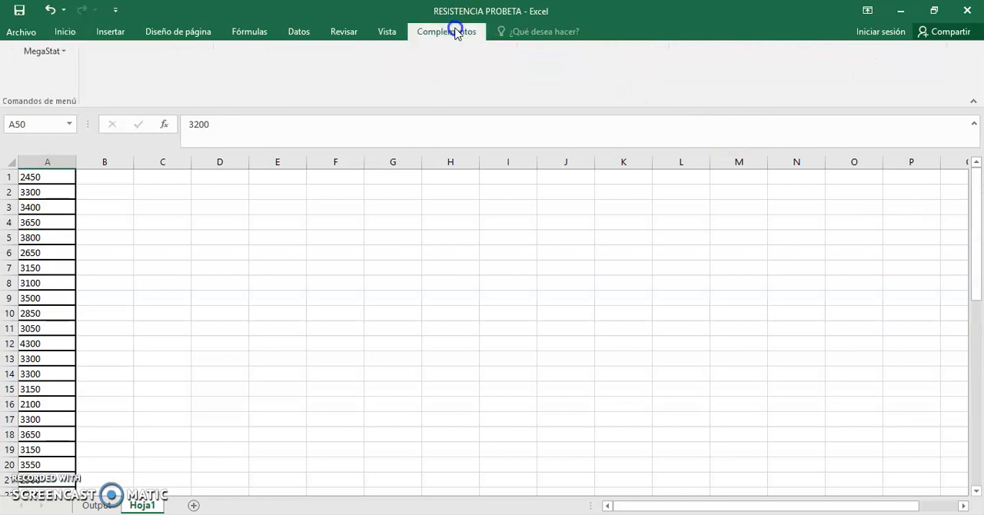
left_click(40, 52)
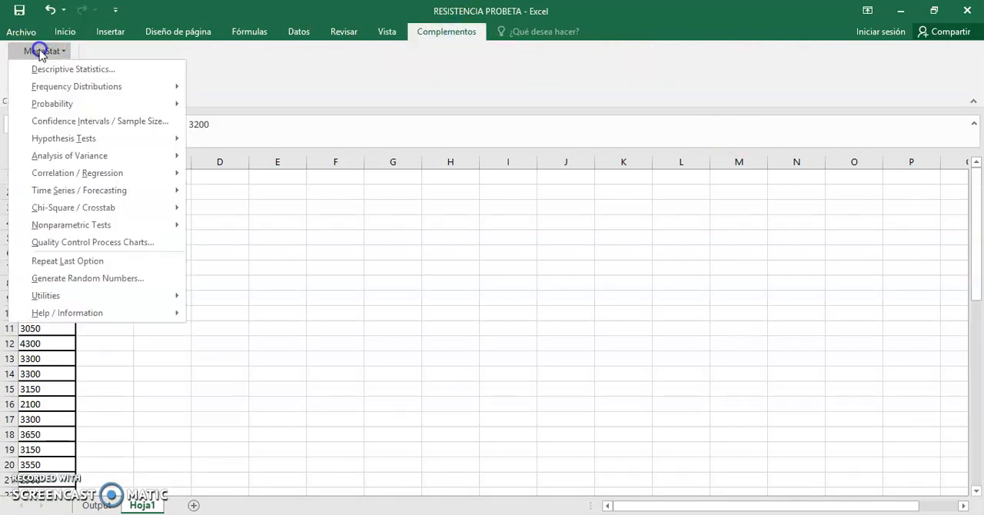
mouse_move(87, 93)
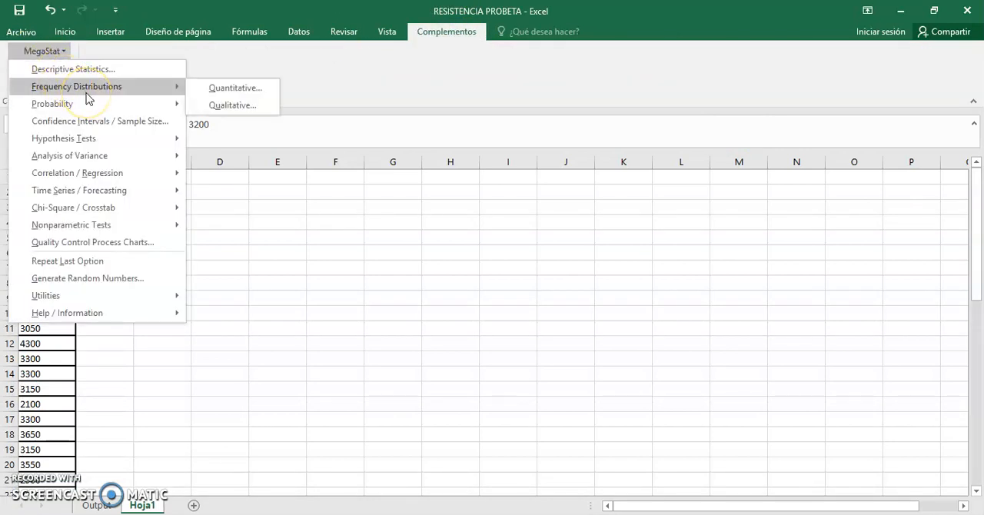
left_click(233, 91)
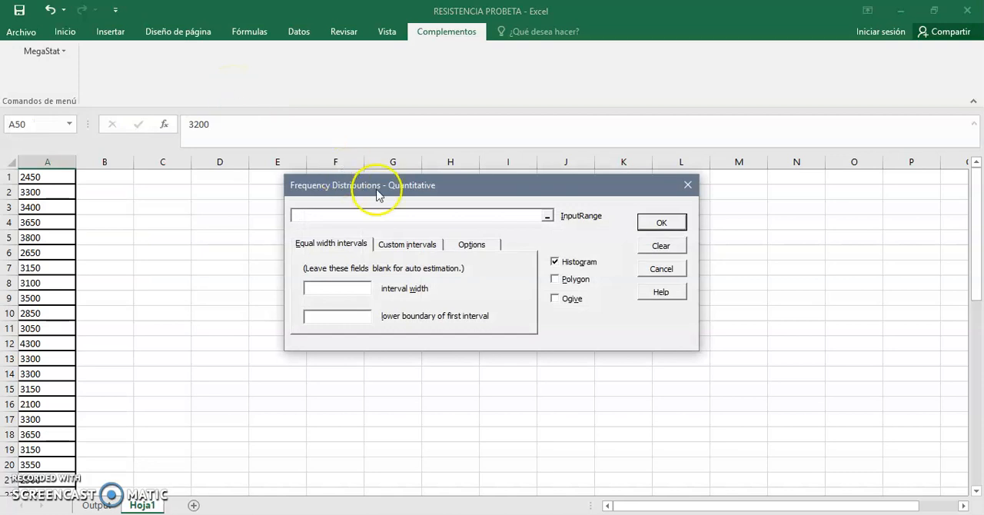
Step: Set the input range to Hoja1!$A$1:$A$50 and the interval width to 315 for equal width intervals
left_click(548, 221)
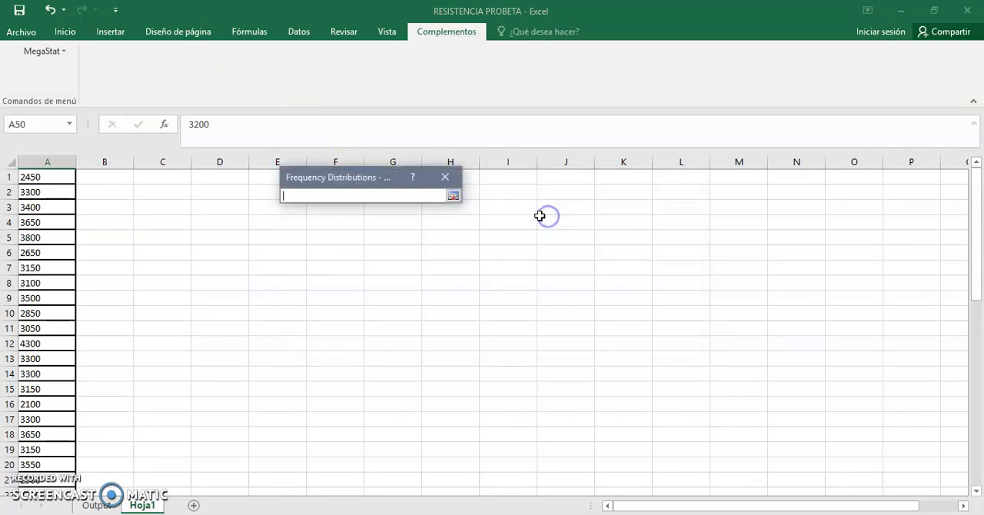
left_click_drag(64, 176, 43, 465)
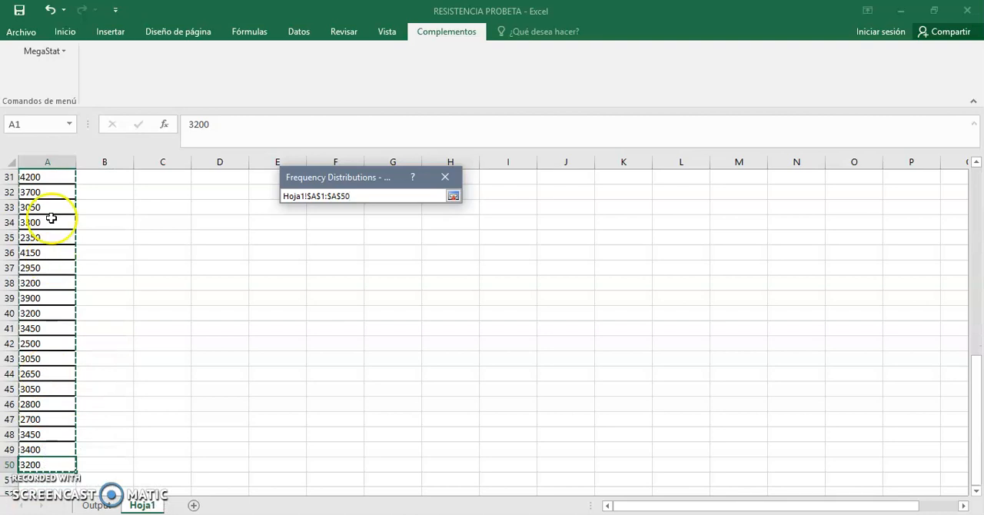
left_click(453, 196)
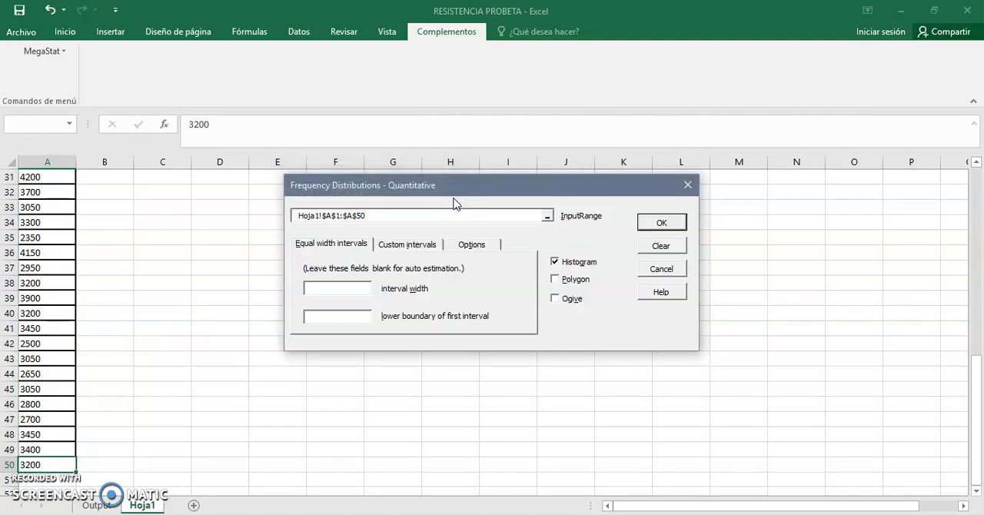
left_click(329, 290)
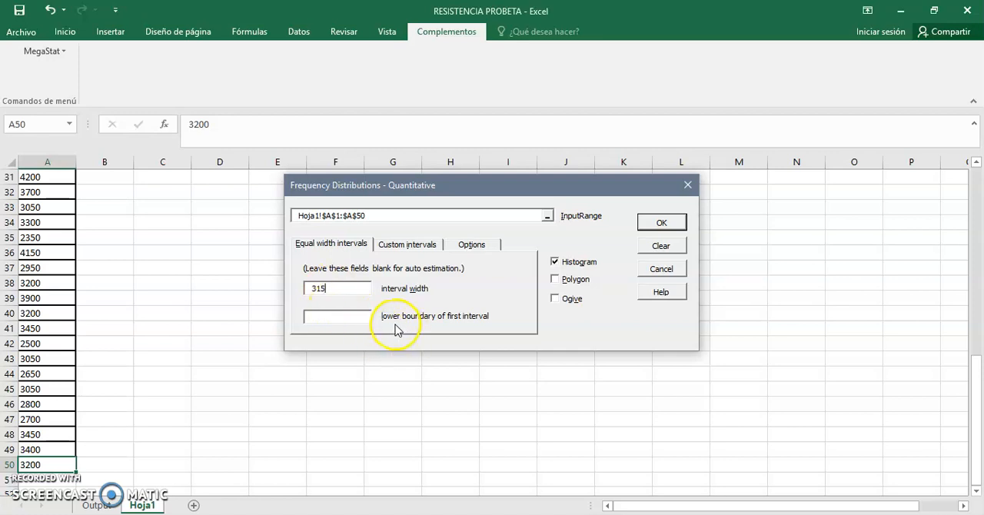
Step: Set the first interval's lower boundary to 2100, include the polygon and ogive with the histogram, and generate the frequency distribution
left_click(361, 316)
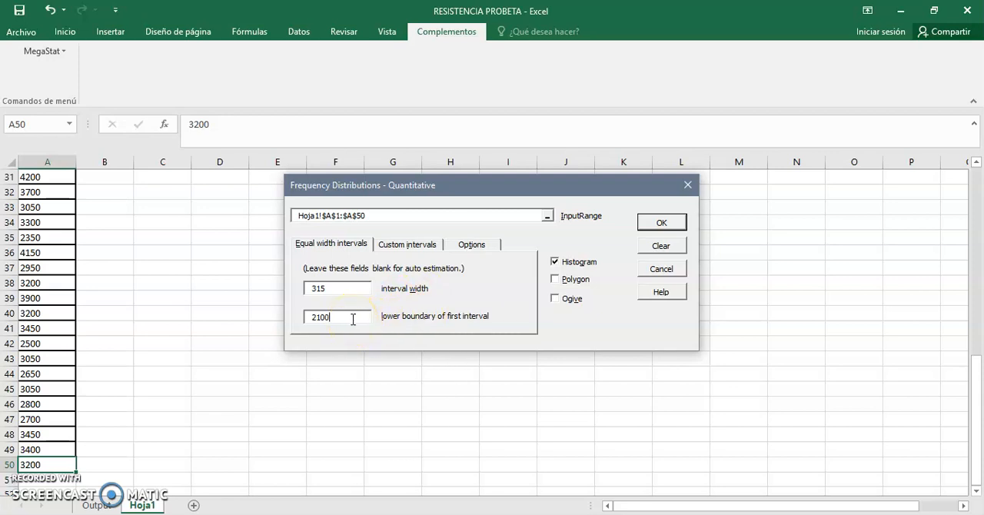
left_click(557, 281)
left_click(557, 303)
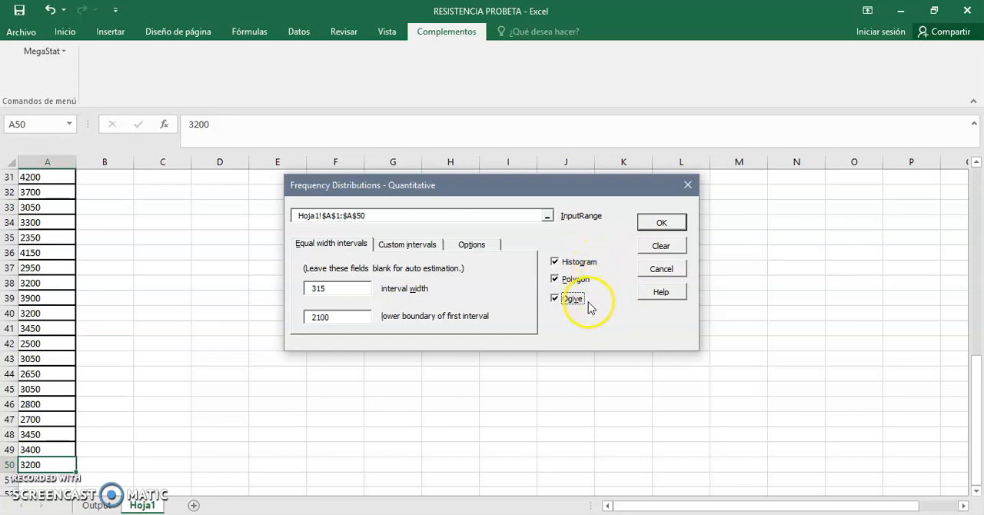
left_click(651, 230)
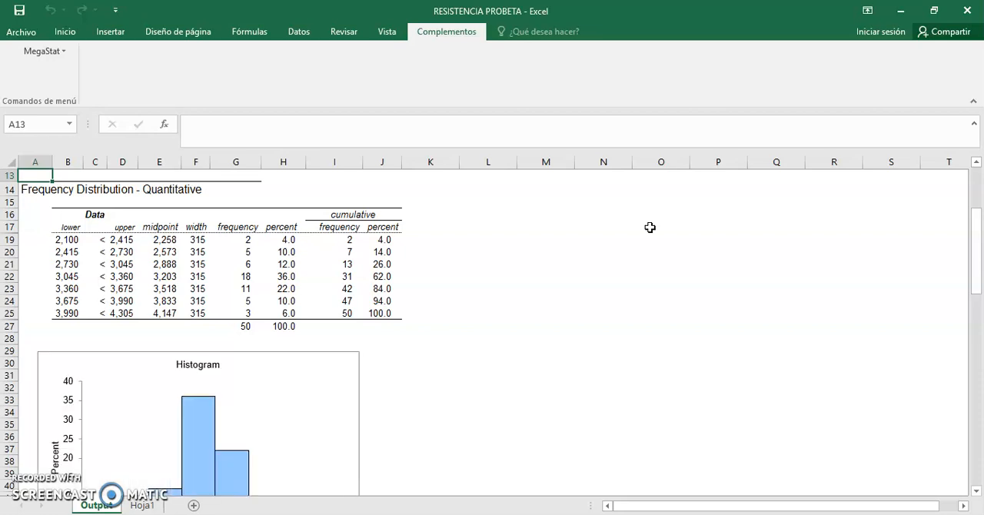
left_click_drag(975, 244, 969, 218)
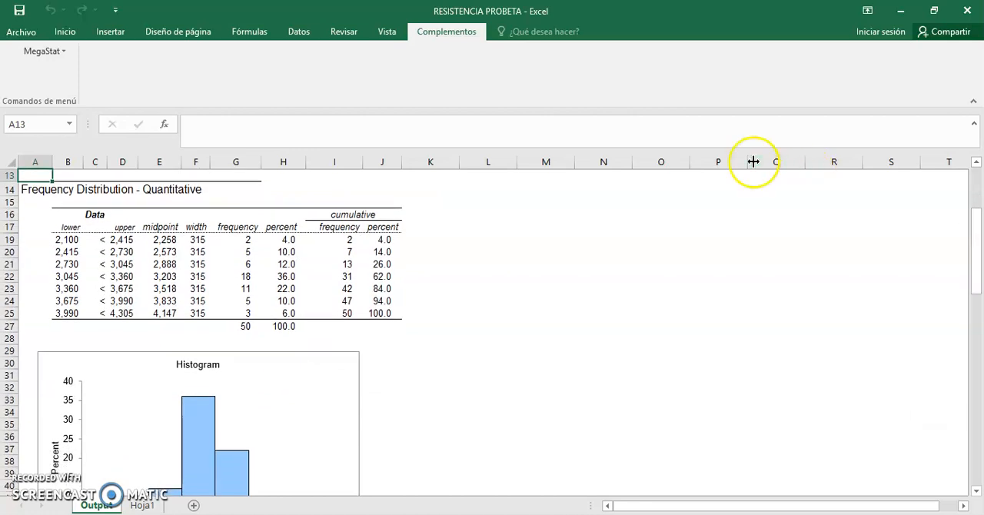
Step: Replace the Data heading in cell C16 of the frequency table with Resistencia al esfuerzo cortante
left_click(94, 215)
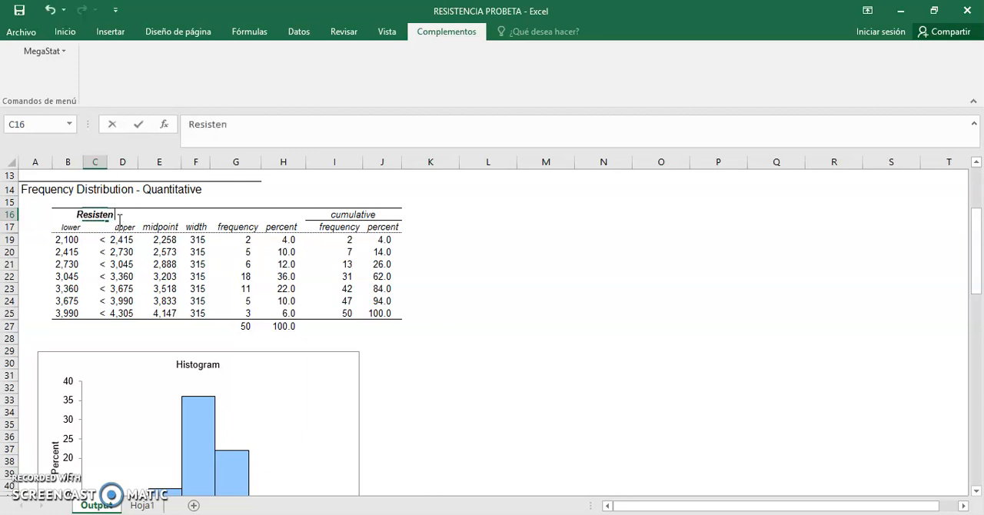
type("sfuerzo cortante")
left_click(277, 244)
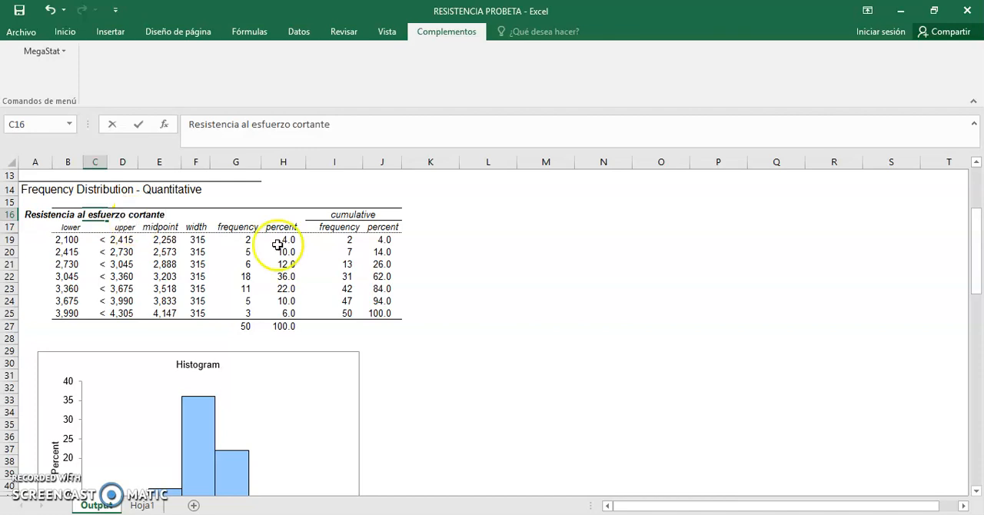
left_click(543, 350)
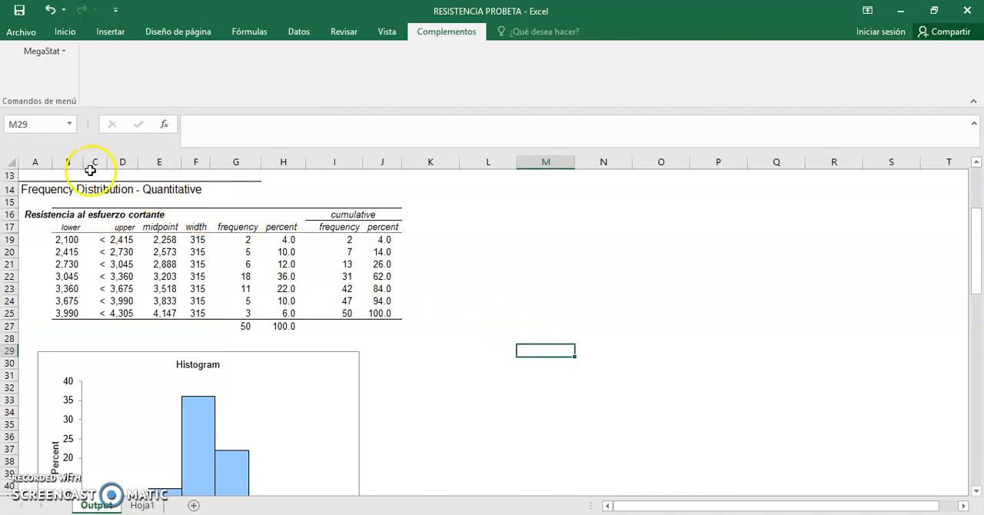
Step: Rename the lower, upper, midpoint and width column headings in row 17 to Li, Ls, Yi and A
left_click(70, 226)
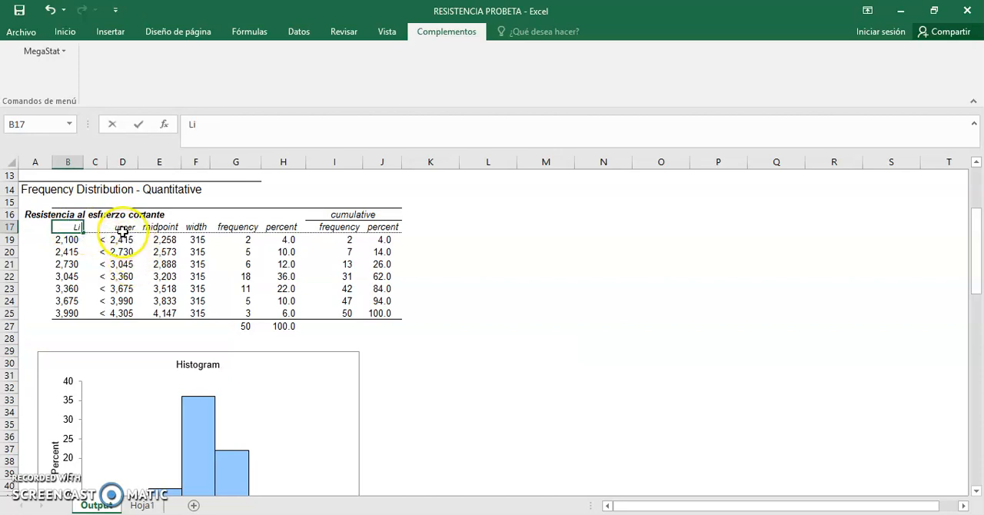
left_click(127, 228)
type("Ls")
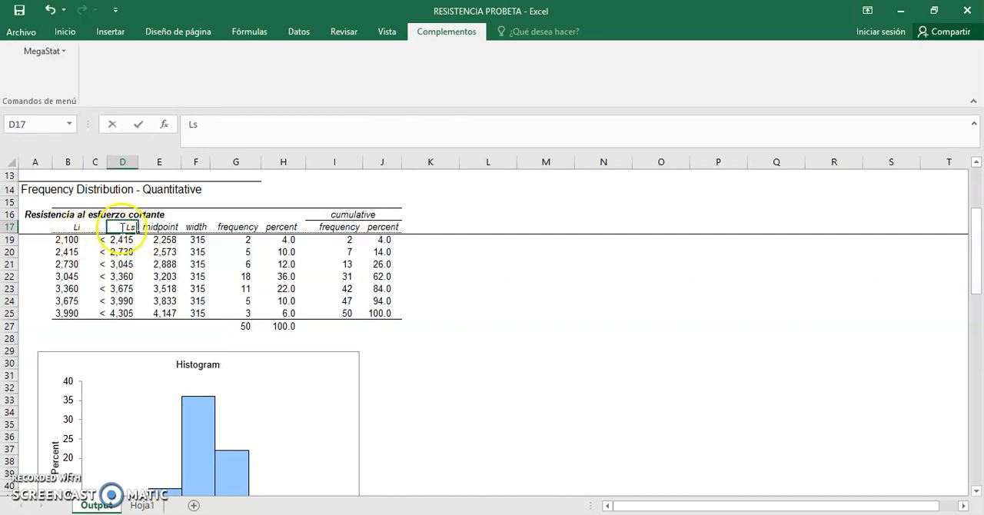
left_click(151, 227)
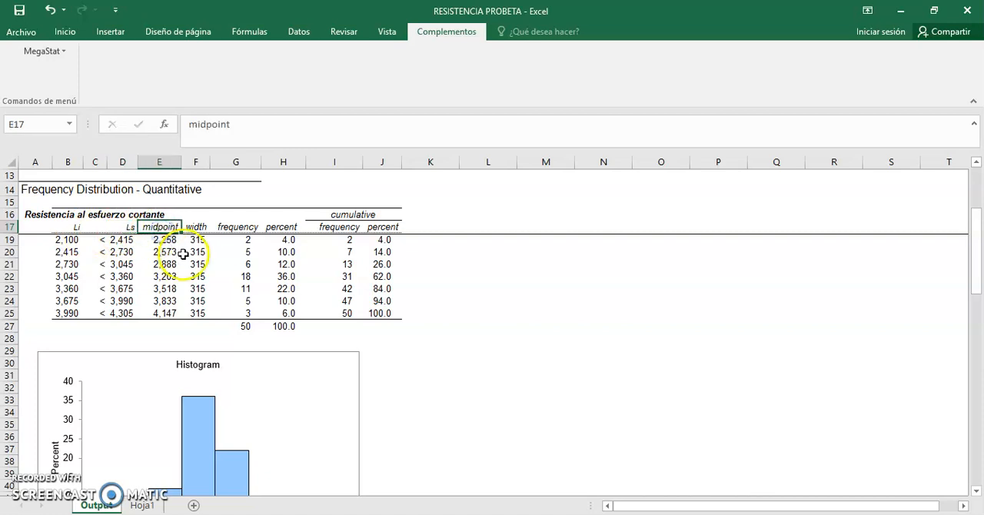
type("Yi")
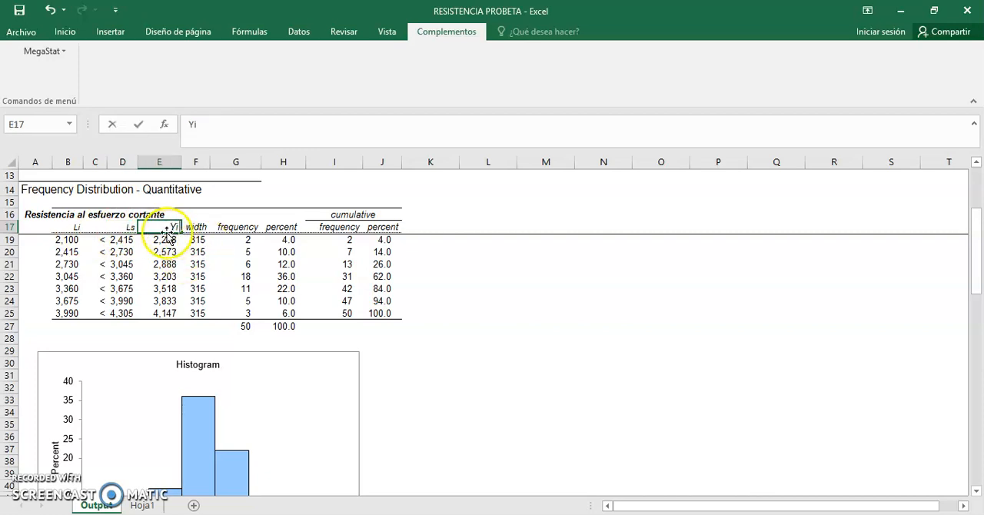
left_click(198, 228)
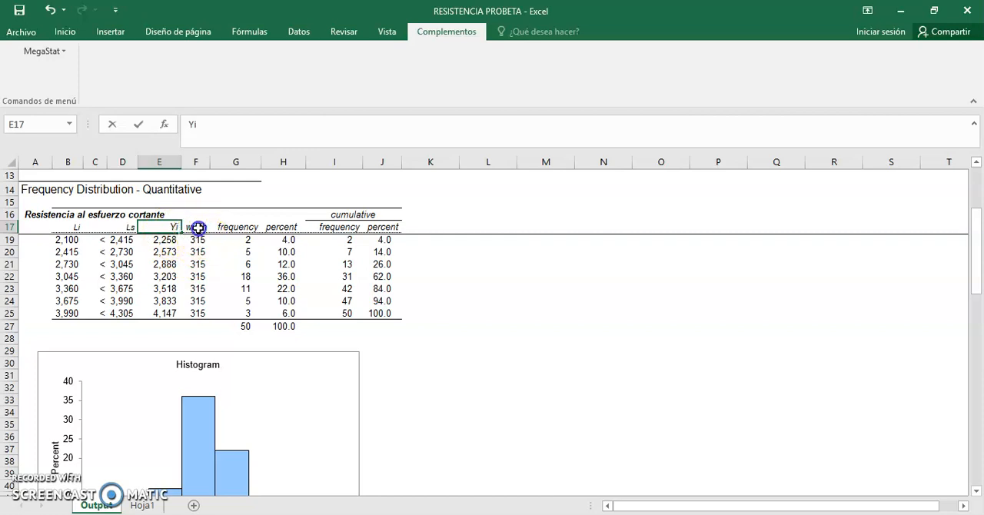
type("A")
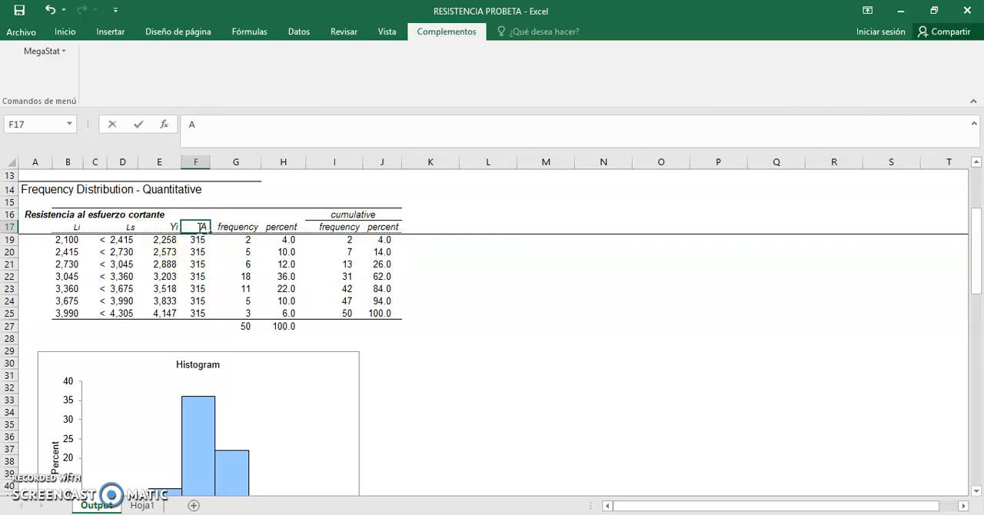
Step: Rename the frequency and percent headings to fi and hi%, and their cumulative counterparts to Fi and Hi%
left_click(236, 226)
type("fi")
left_click(279, 226)
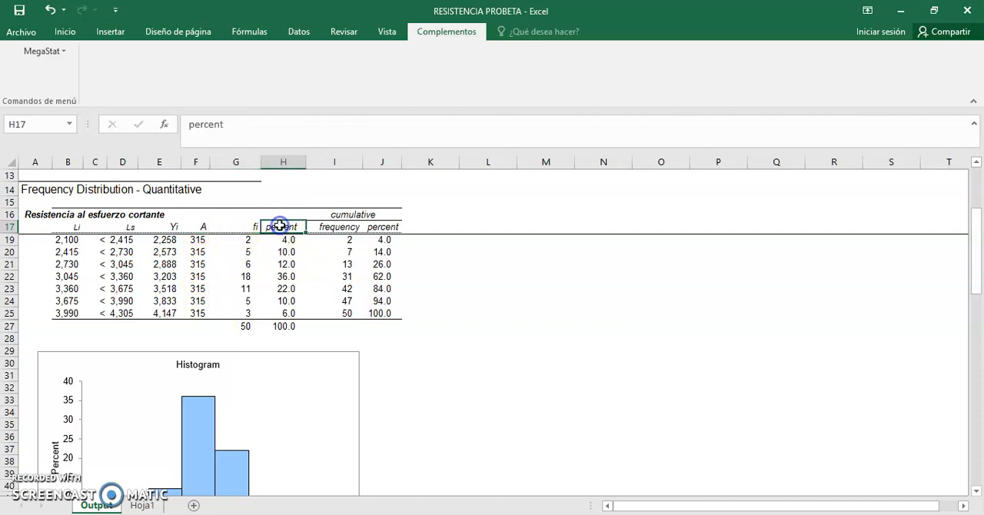
type("hi%")
left_click(331, 227)
type("Fi")
left_click(377, 225)
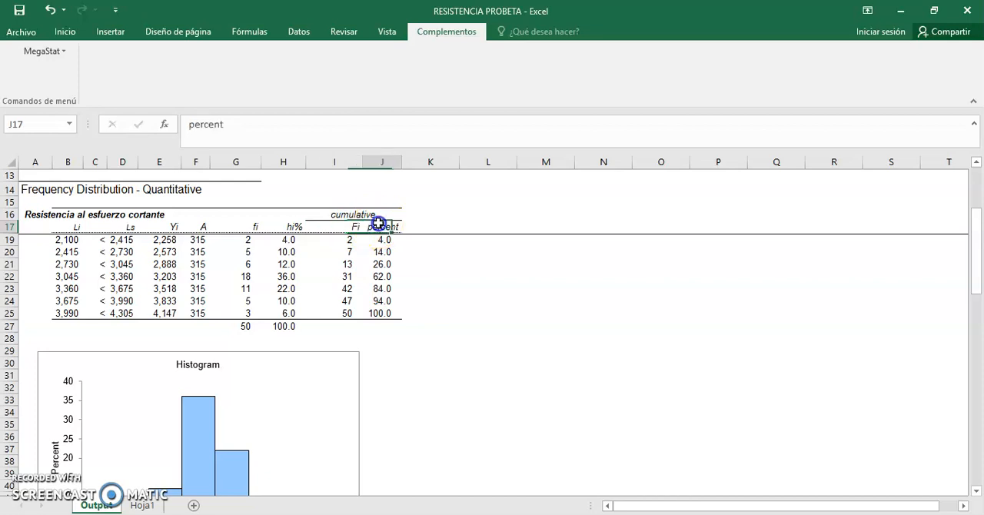
type("Hi%")
left_click(422, 256)
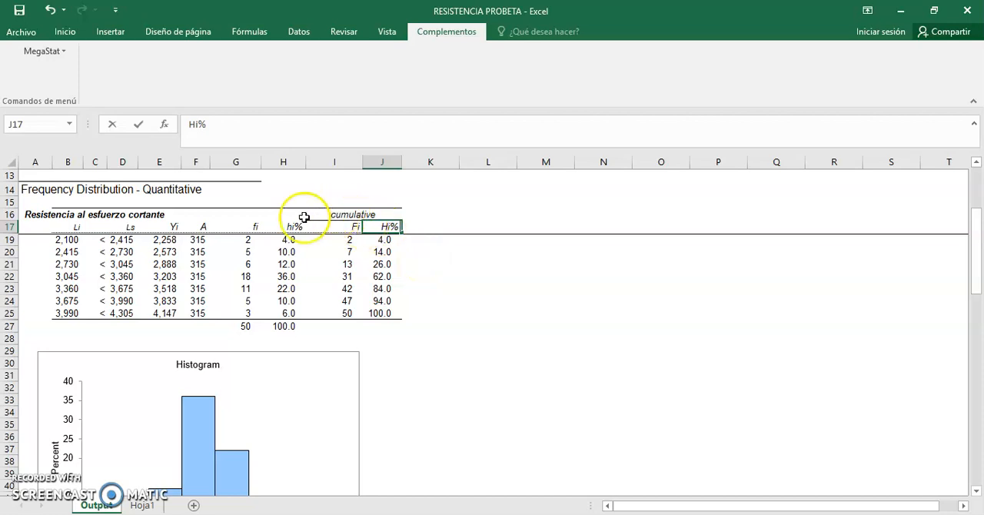
Step: Add the heading # probetas del terreno in cell G16 above the fi column
left_click(256, 214)
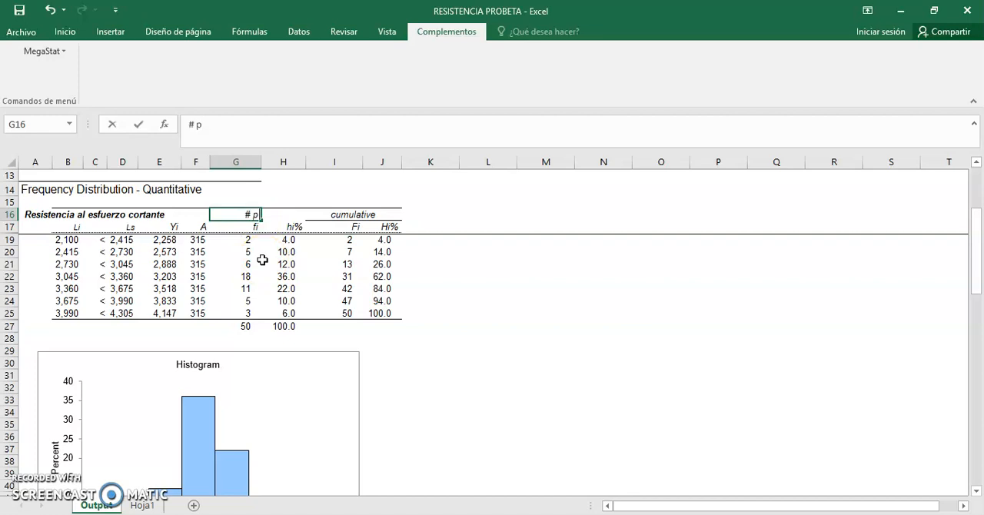
type("# probetas del")
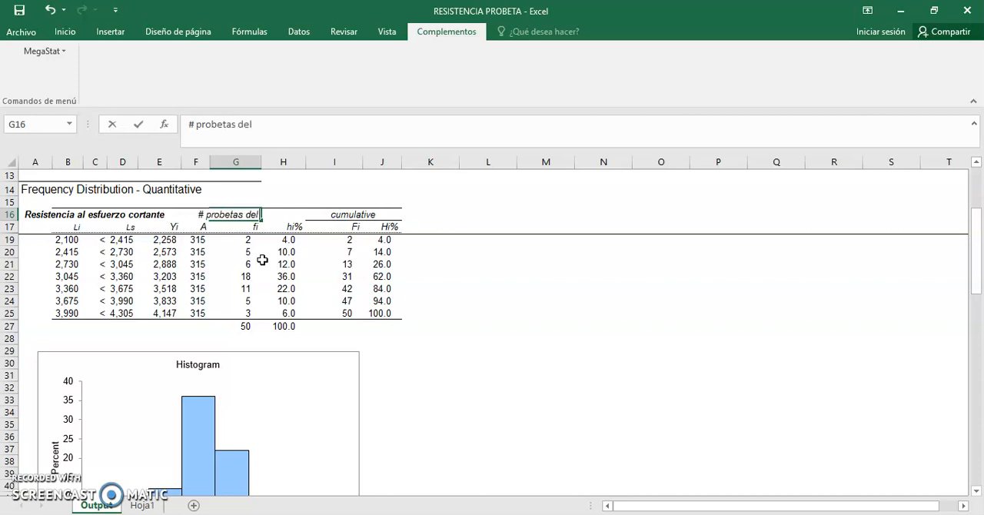
type(" terreno")
left_click(491, 350)
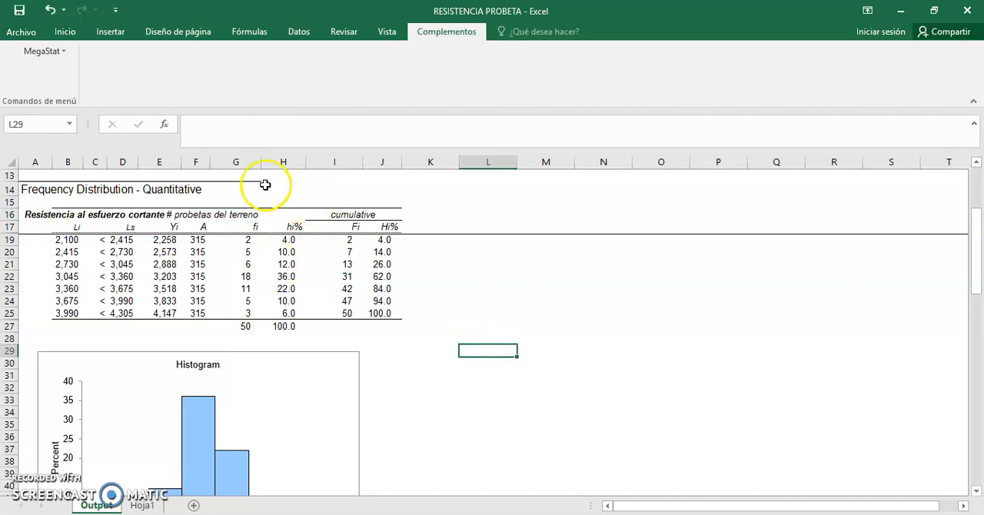
Step: Widen column G to fit the # probetas del terreno heading, and widen the Hi% column slightly
left_click_drag(261, 166, 458, 164)
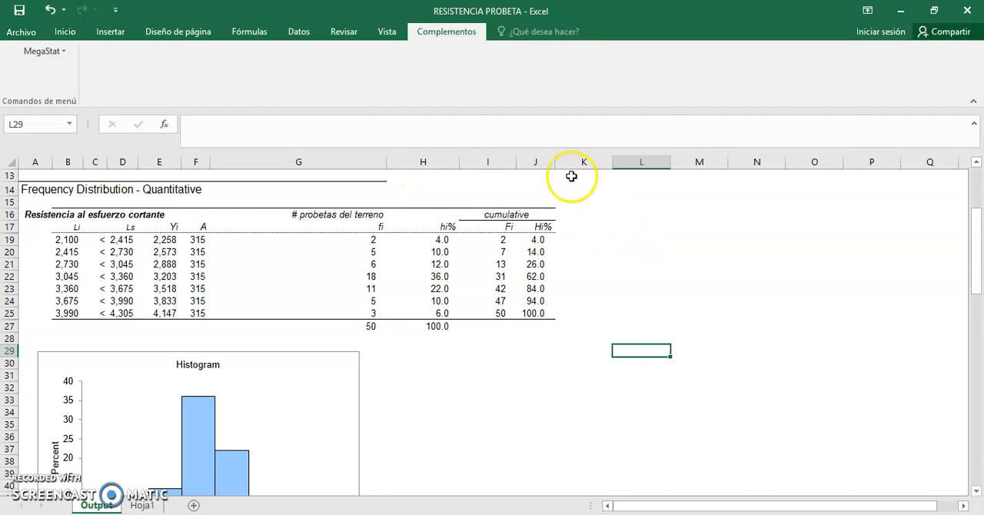
left_click_drag(555, 162, 577, 162)
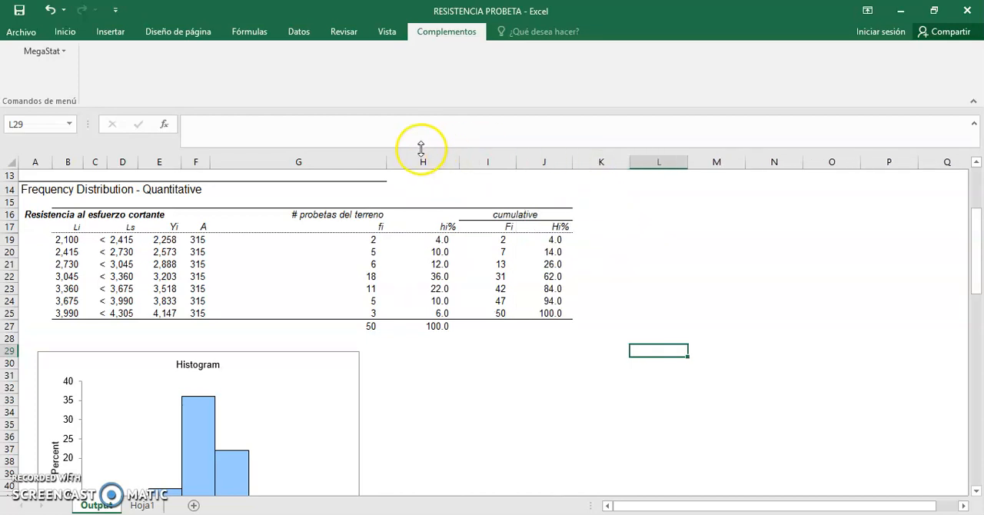
left_click_drag(389, 159, 321, 173)
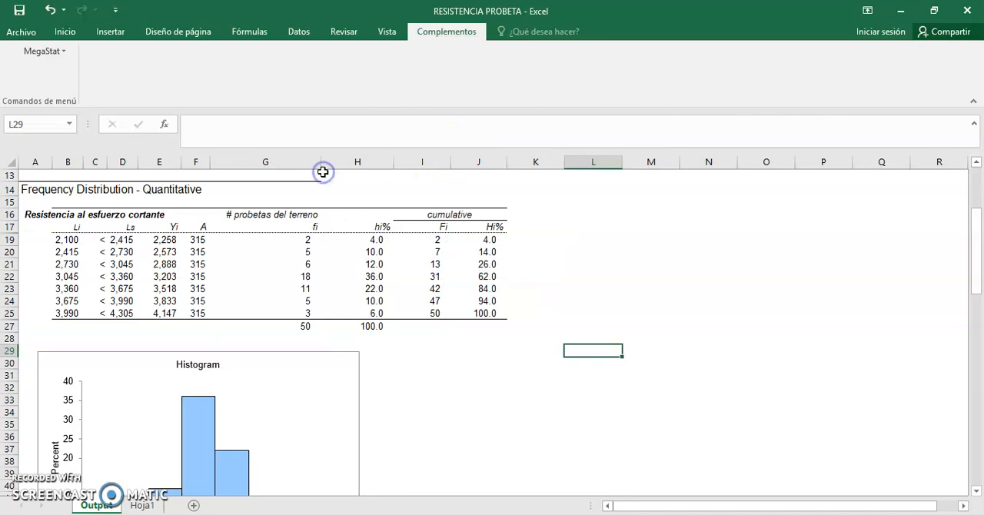
Step: Delete the class width column headed A and fit the width of the # probetas del terreno column to its heading
left_click(197, 162)
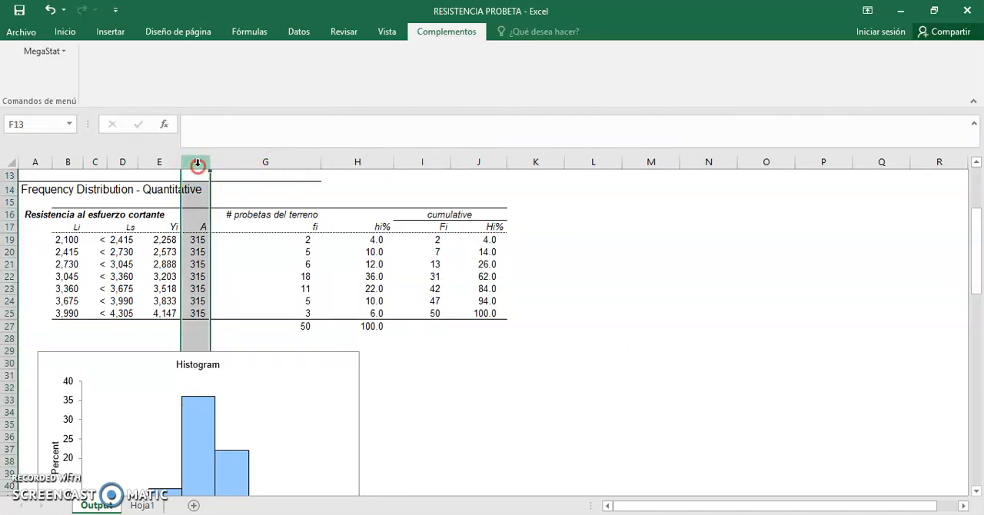
right_click(197, 163)
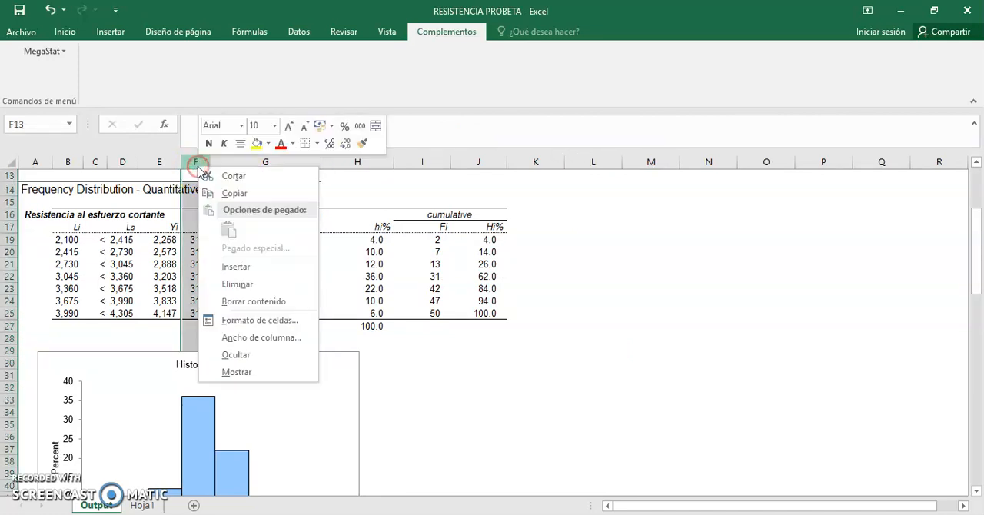
left_click(237, 284)
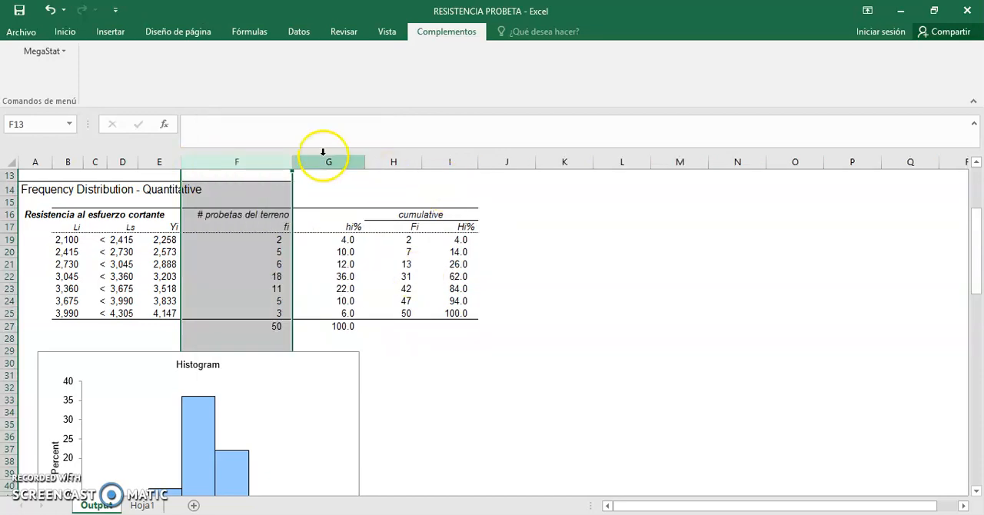
left_click_drag(292, 159, 240, 160)
left_click_drag(239, 159, 290, 161)
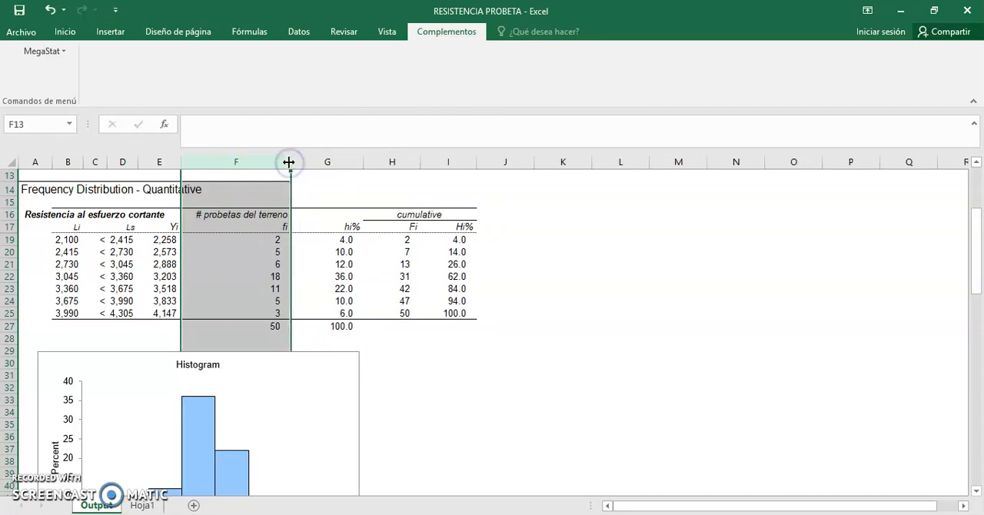
left_click(504, 264)
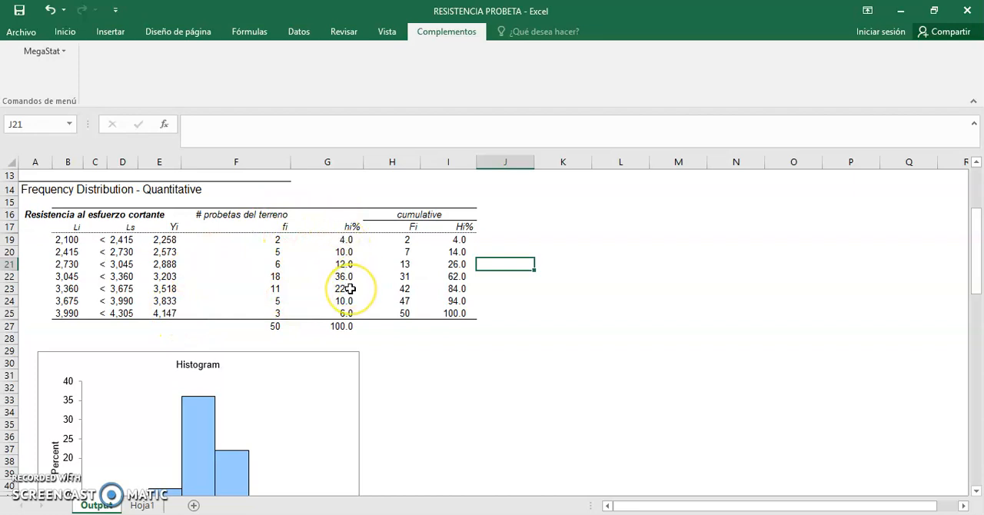
Step: Clear the cumulative heading above the Fi and Hi% columns in cell H16
left_click(421, 217)
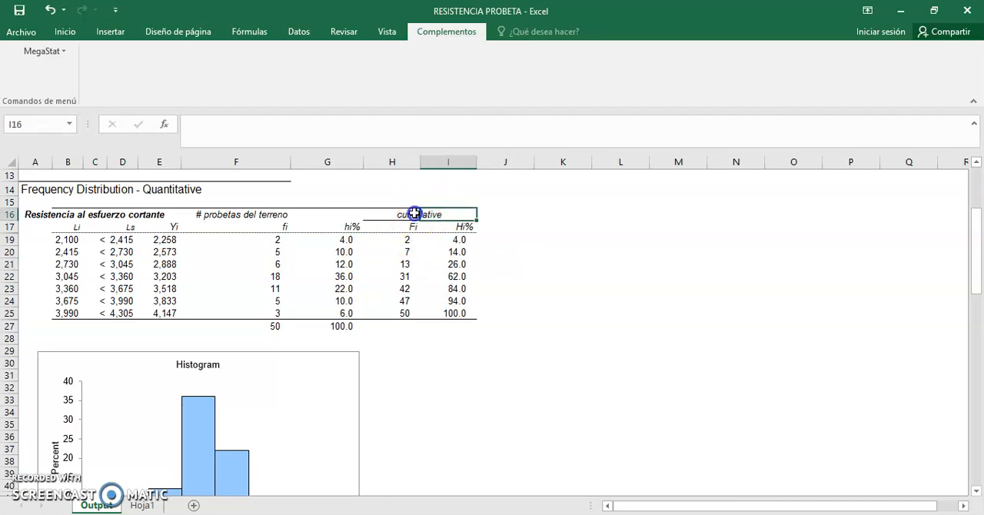
left_click(415, 213)
key("Delete")
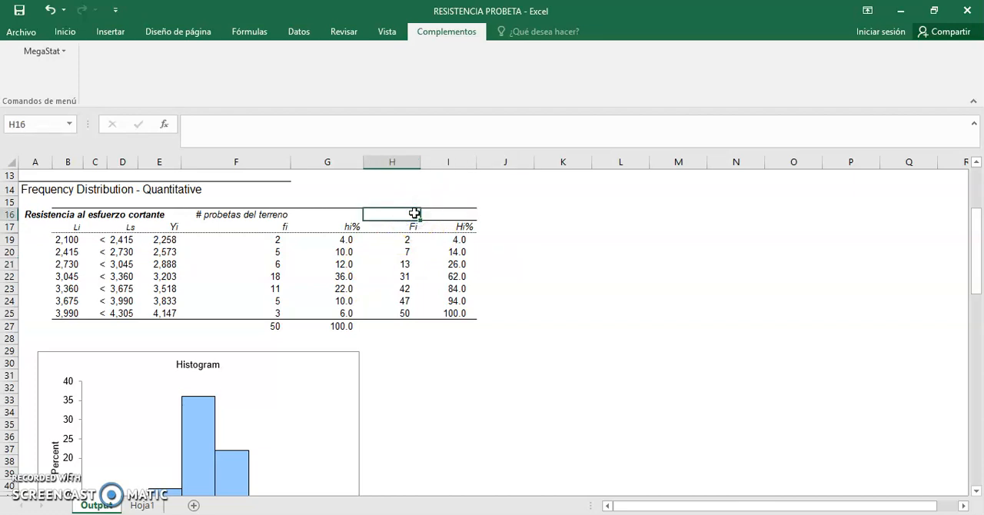
left_click(549, 235)
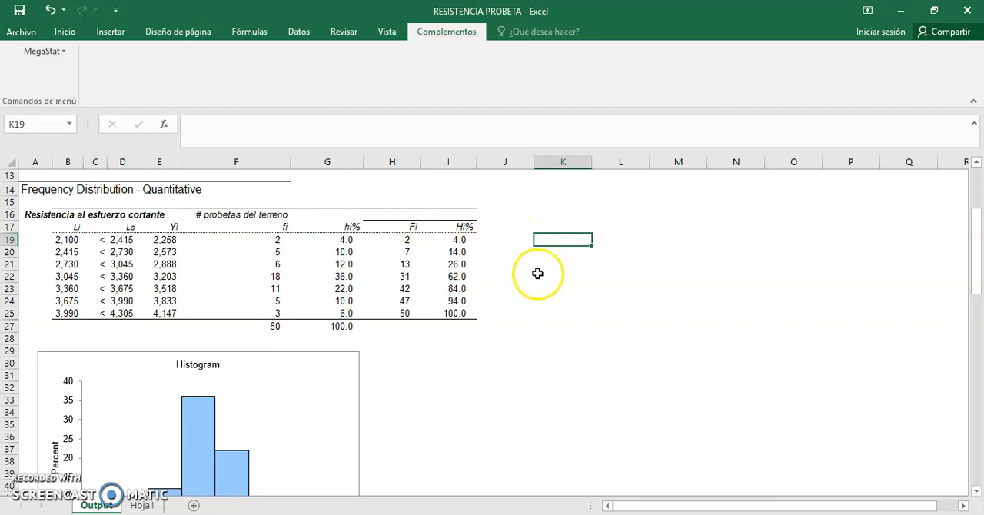
Step: Examine the histogram, frequency polygon and ogive charts below the frequency table
left_click_drag(975, 264, 976, 290)
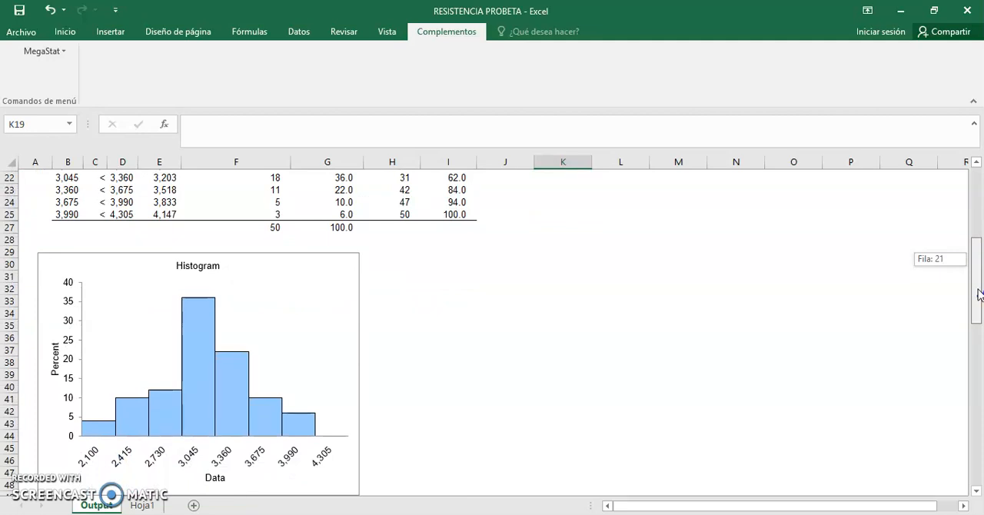
left_click_drag(979, 294, 977, 302)
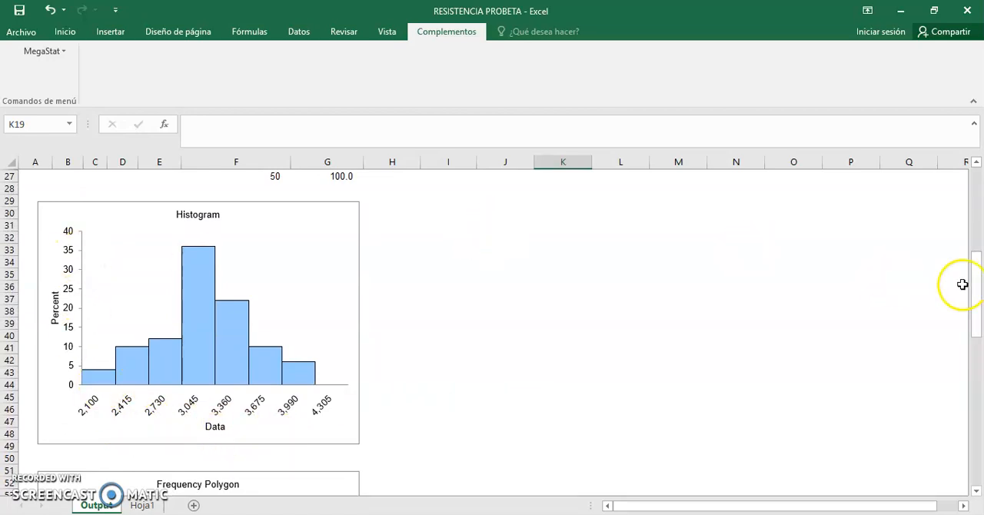
left_click_drag(978, 296, 982, 440)
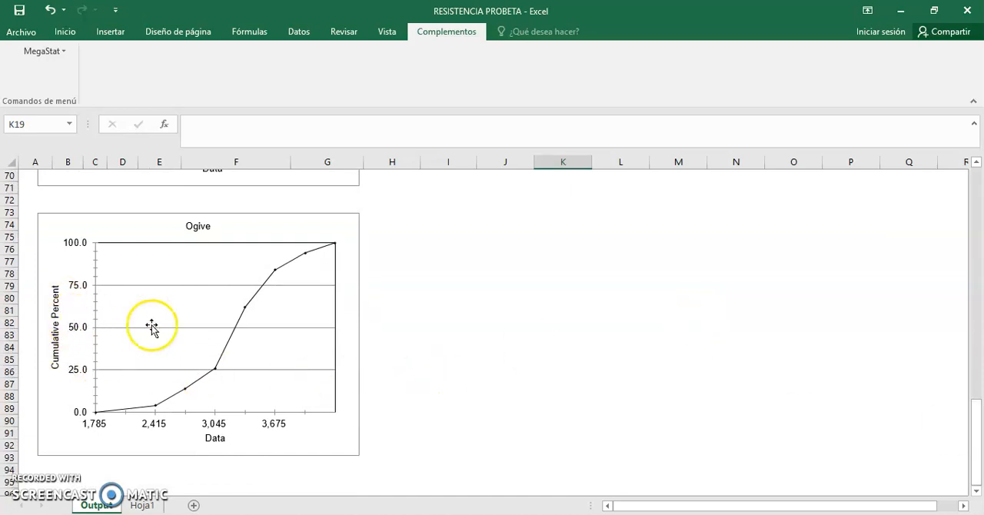
Step: Copy the complete frequency table, range B16:I27, from the Output sheet
left_click_drag(979, 417, 979, 217)
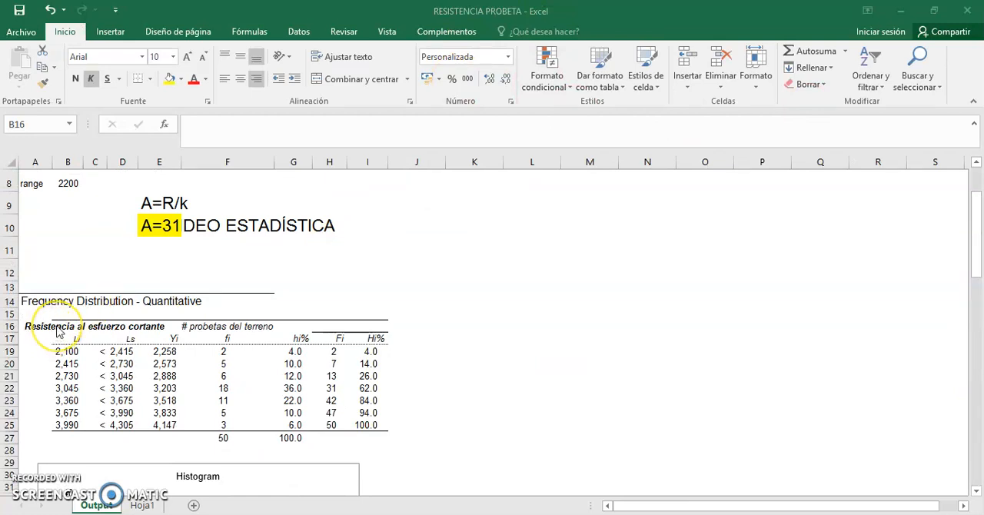
left_click(58, 327)
key("ctrl+c")
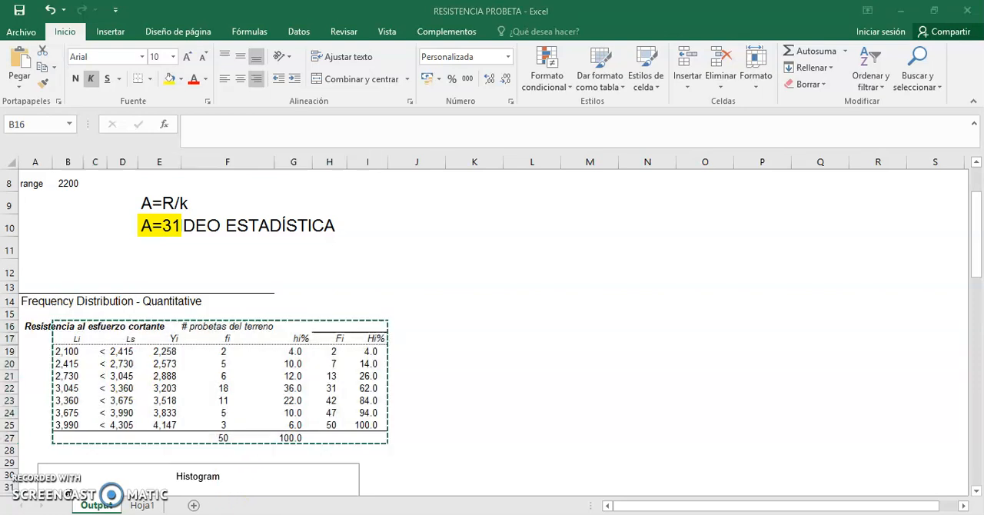
Step: Switch to Word and paste the copied frequency table below question a) of the exercise document
key("alt+Tab")
key("ctrl+v")
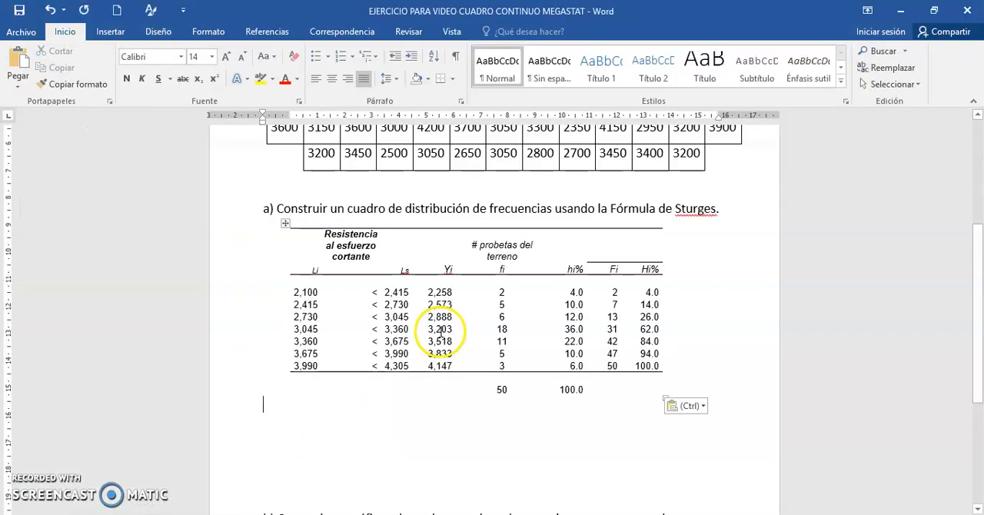
Step: Above the table, add the title "Cuadro N°1: Distribución de 50 probetas del terreno según su resistencia al esfuerzo cortante en una construcción en Piura en el 2018."
left_click(734, 209)
key("Return")
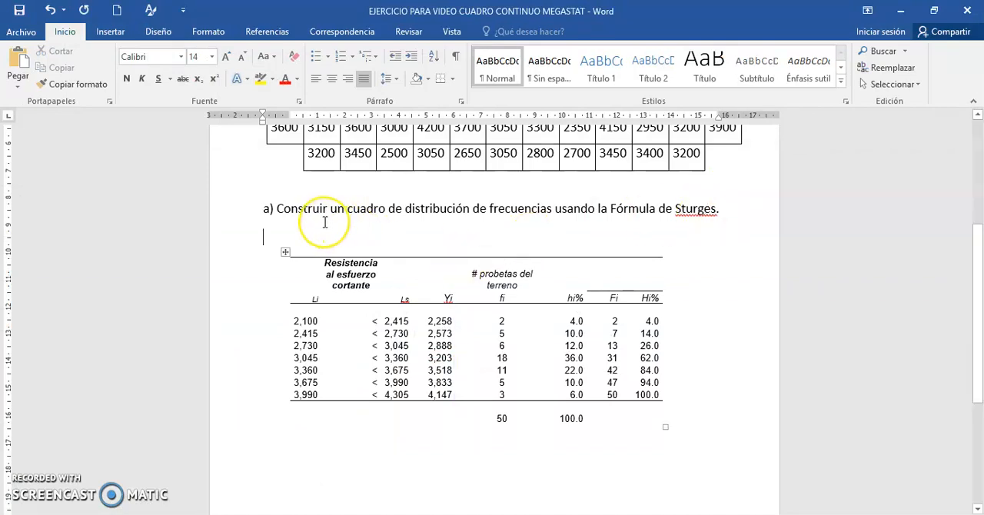
type("C")
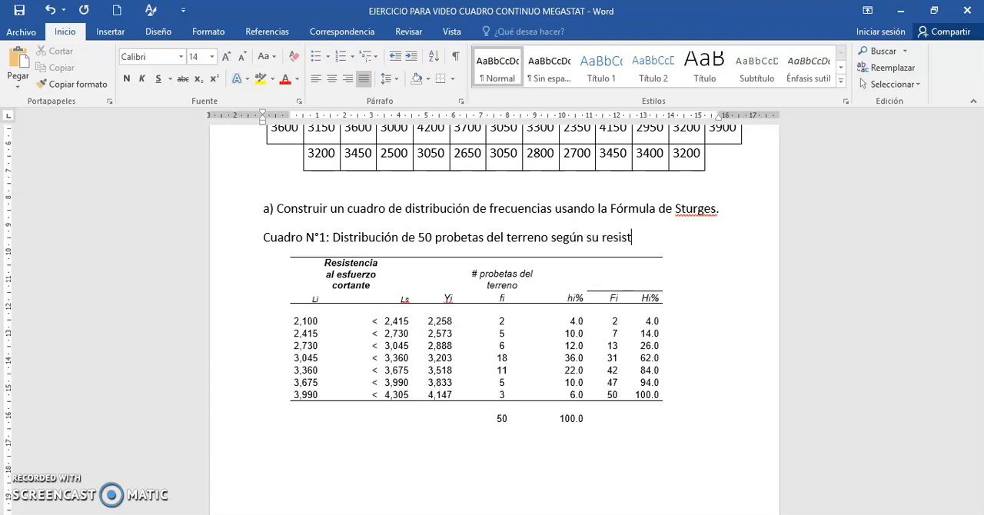
type("a al esfuerzo cortante en una construcción en Piura en el 2018.")
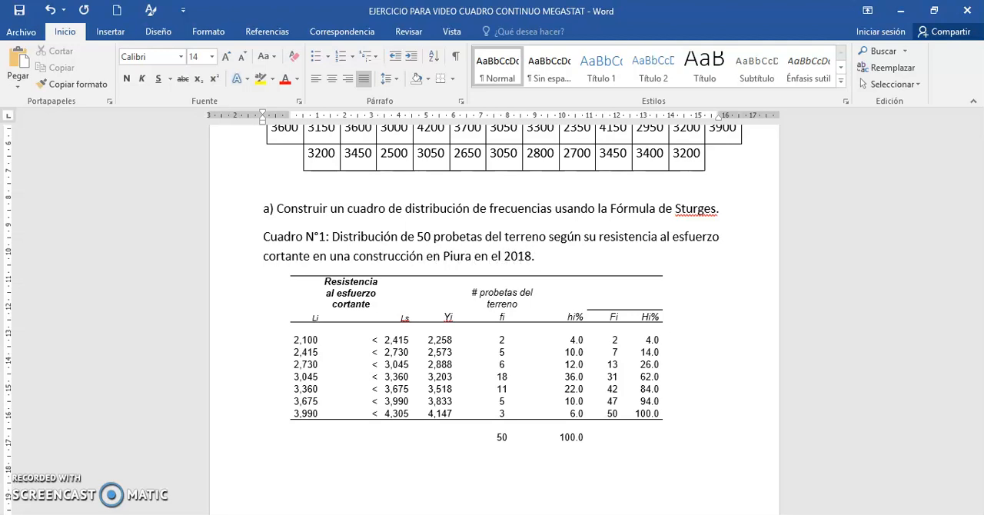
Step: Add the lines "Fuente: Constructora" and "Elaboración: Propia" directly below the frequency table
left_click(302, 452)
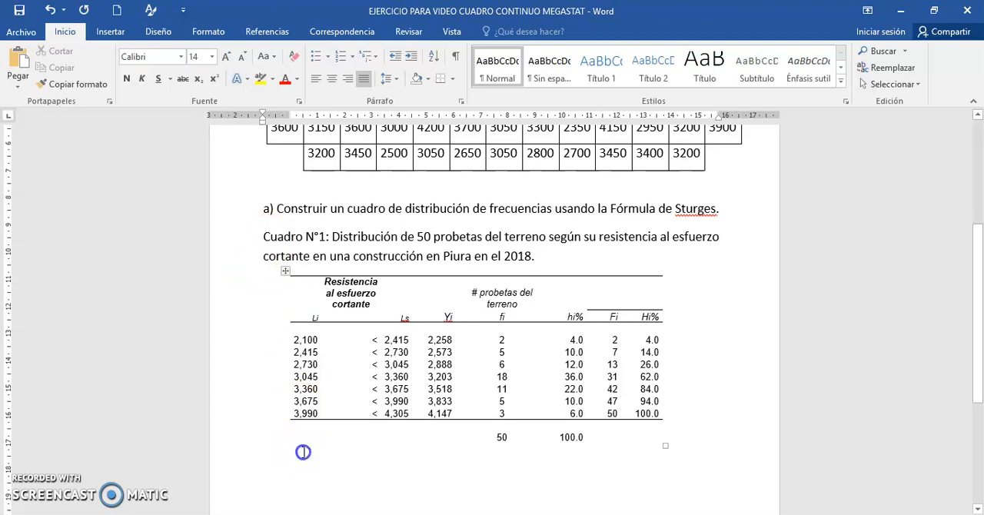
type("F")
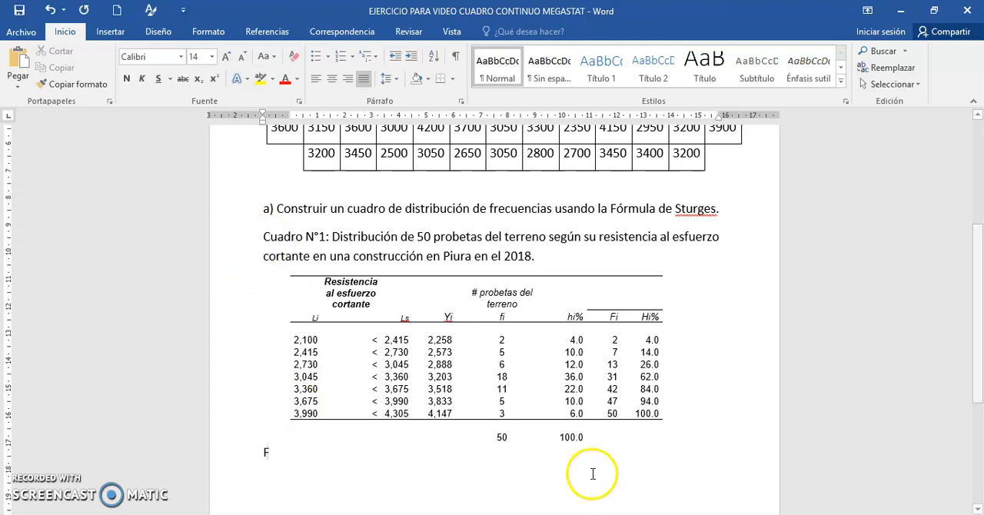
type("uwn")
key("BackSpace")
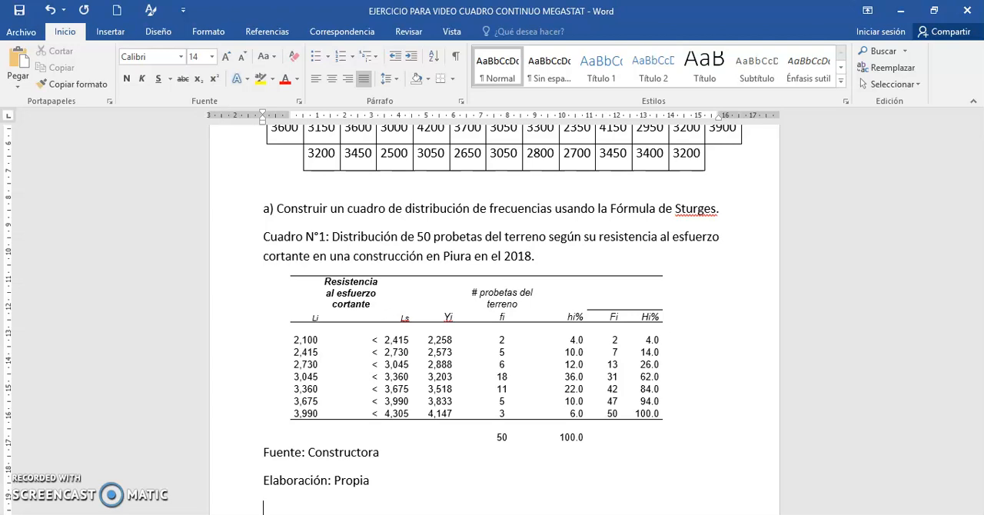
Step: Switch to Excel and select the histogram below the frequency table on the Output sheet
left_click_drag(981, 354, 977, 464)
left_click(548, 511)
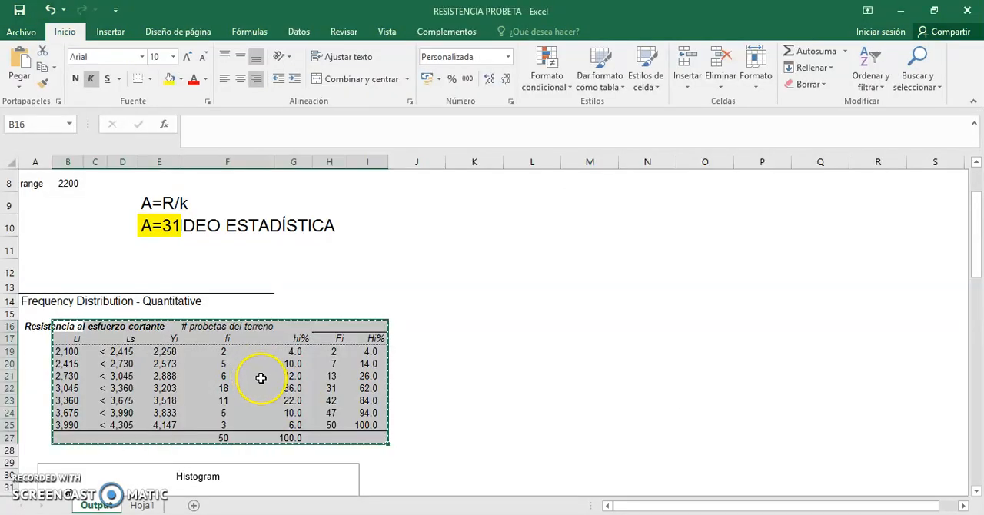
left_click_drag(977, 257, 972, 308)
left_click(404, 175)
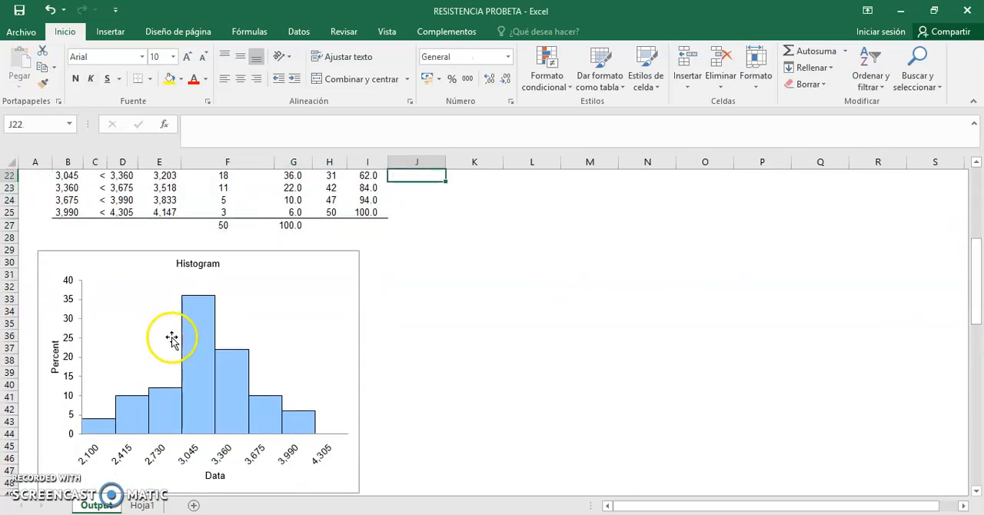
left_click(274, 307)
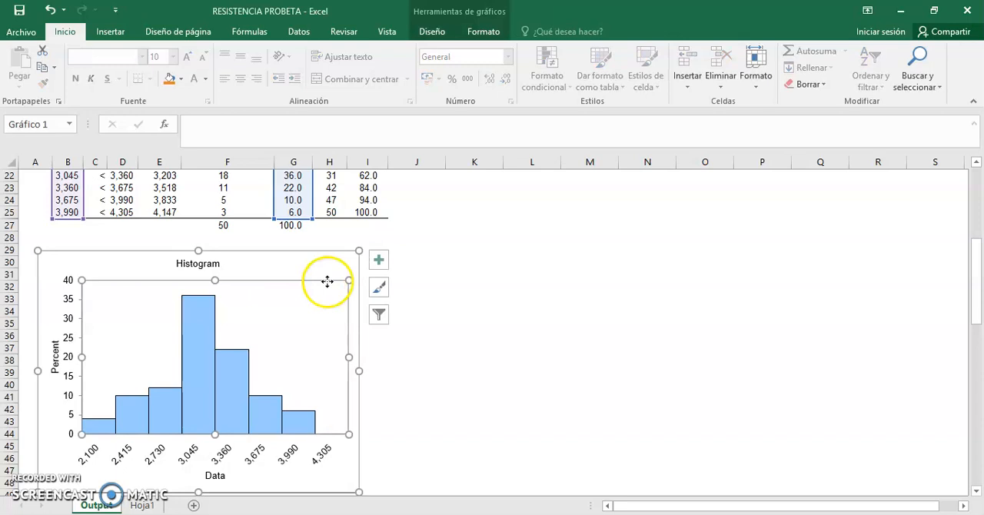
Step: Switch to Word and start a new empty line below question b) about building a suitable chart
key("alt+Tab")
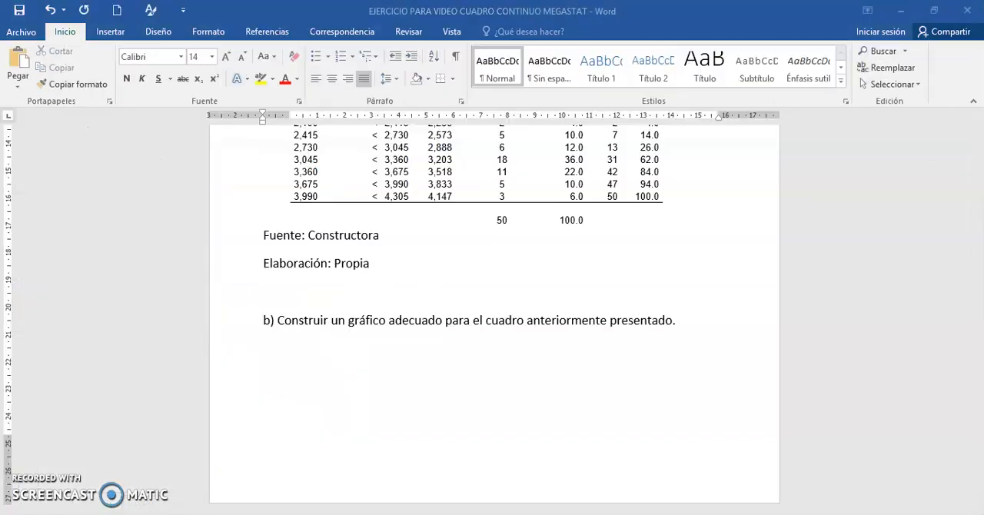
left_click(409, 427)
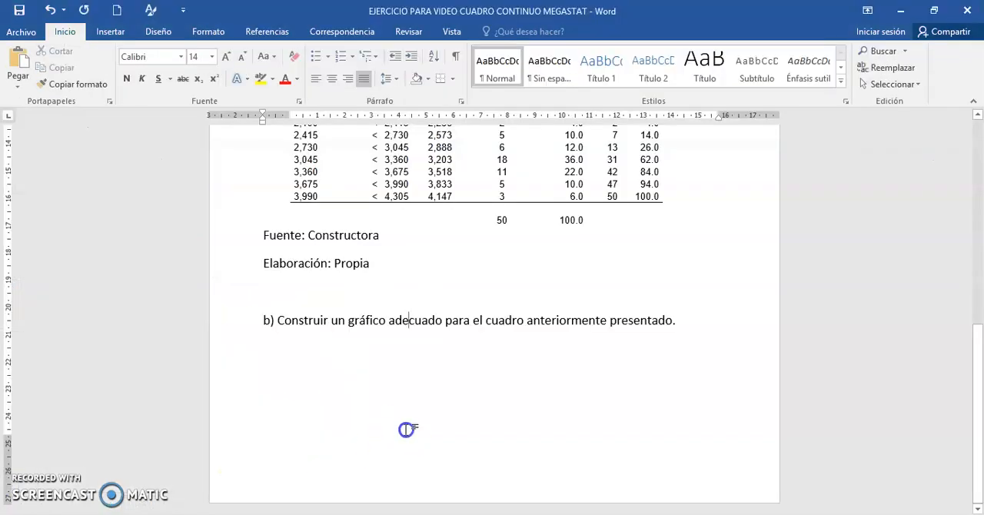
left_click(684, 315)
key("Return")
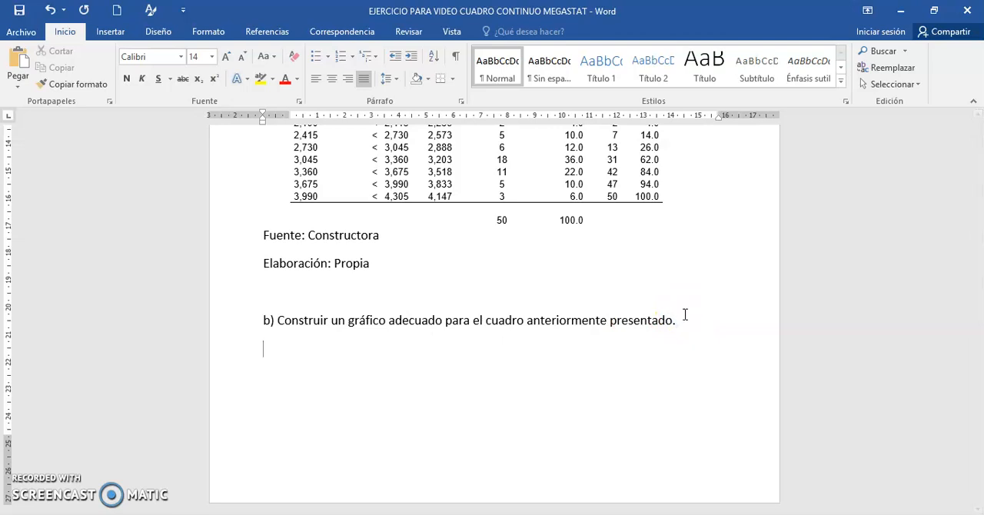
Step: Switch to Excel and delete the "Histogram" title from the chart
scroll(684, 313, "up", 3)
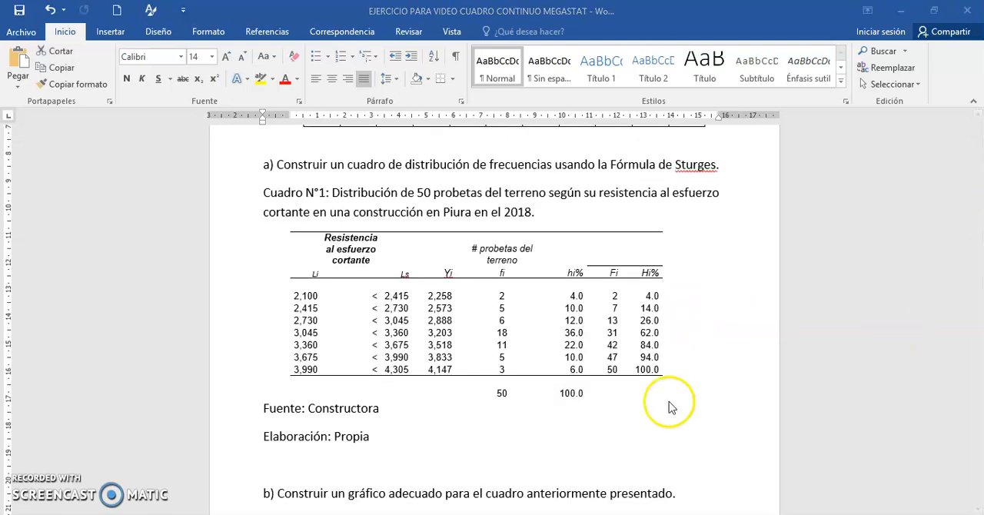
key("alt+Tab")
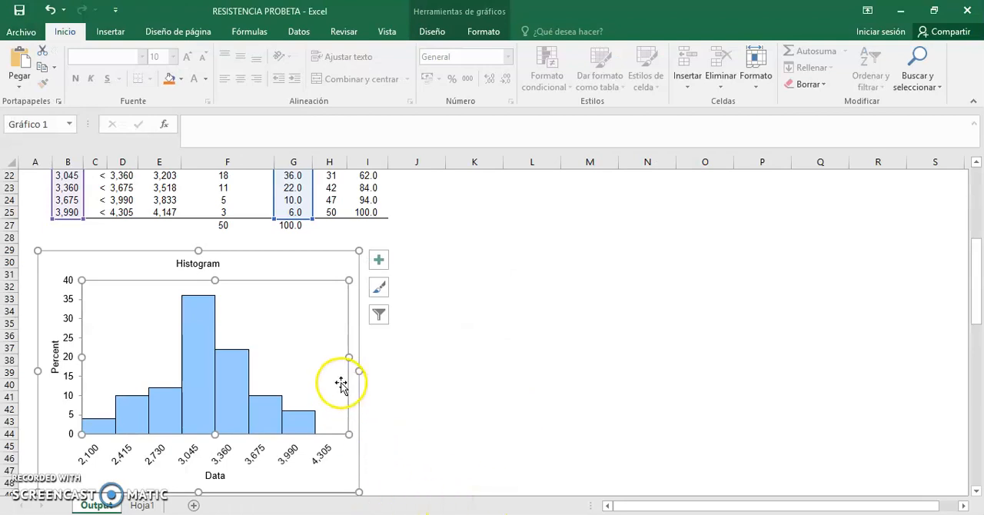
left_click(221, 265)
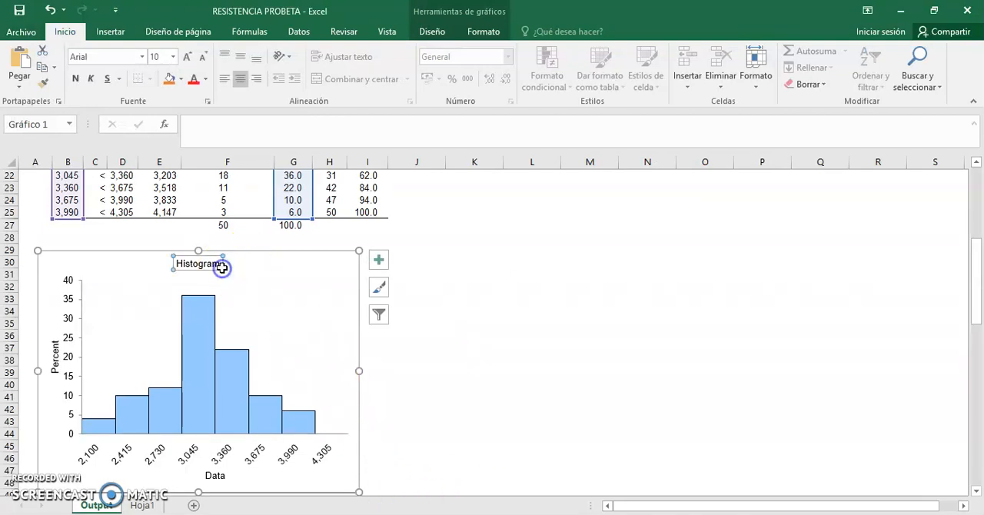
key("Delete")
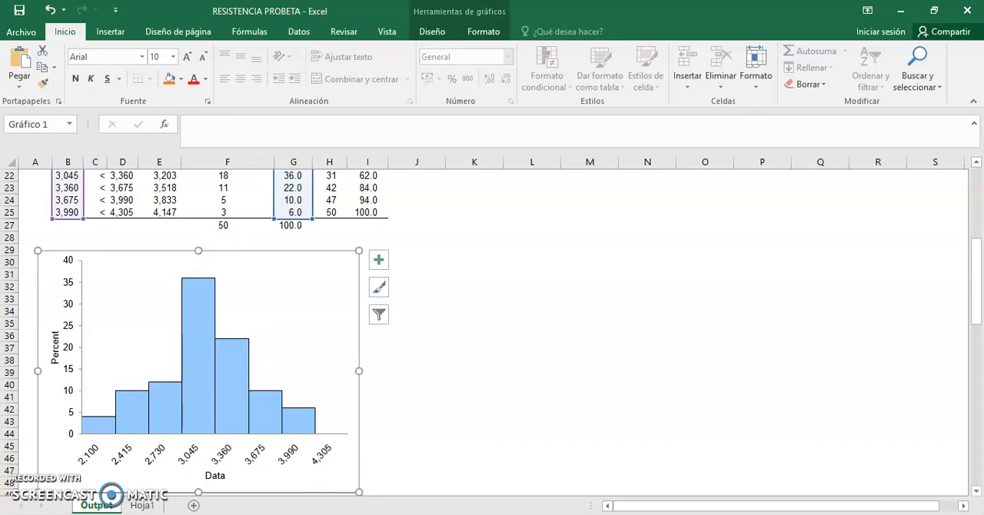
Step: Paste the untitled histogram below question b) in Word and insert blank lines before the question to move it onto the next page
key("alt+Tab")
left_click(395, 472)
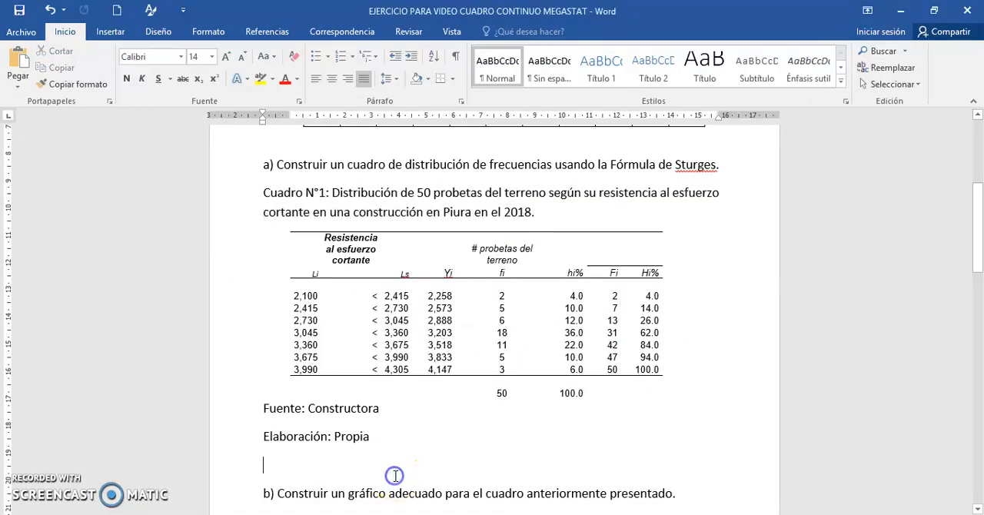
key("Return")
key("Return")
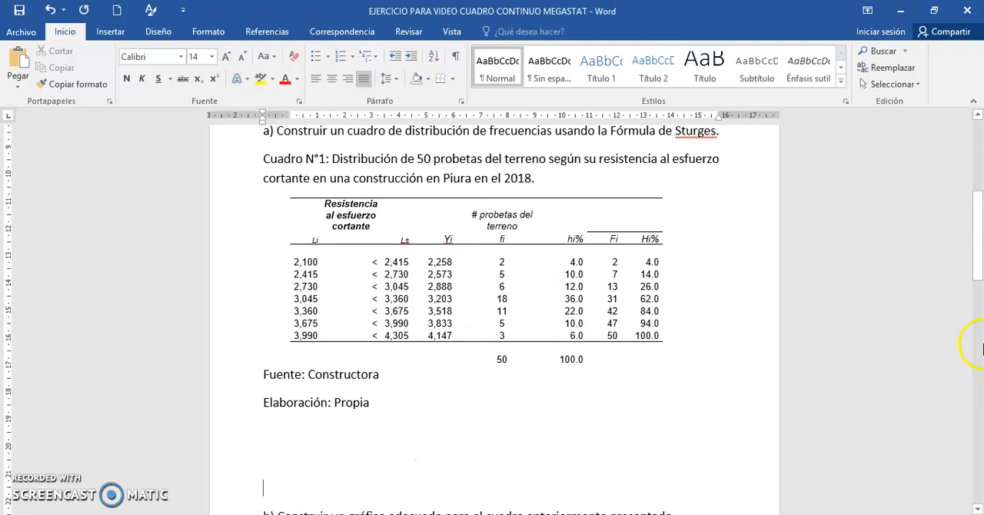
left_click_drag(978, 271, 978, 332)
key("Return")
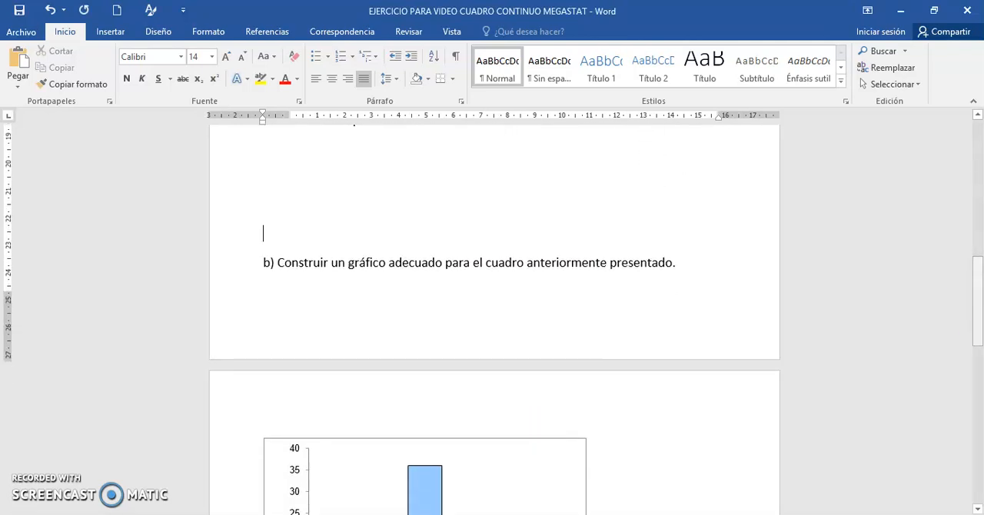
key("Return")
left_click_drag(980, 315, 981, 378)
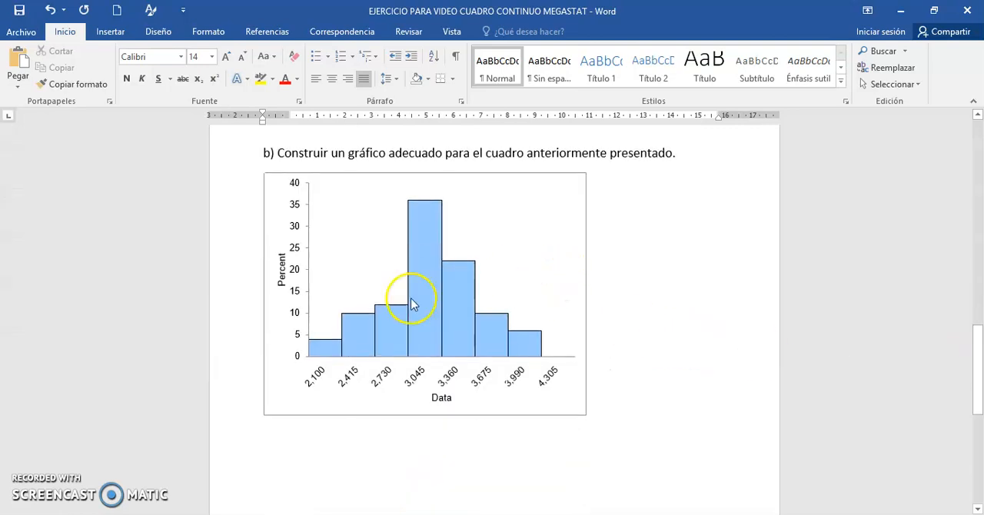
Step: Copy the Cuadro N°1 title onto a new line between question b) and the histogram, replacing the word Cuadro with Gráfico
left_click(699, 147)
key("Return")
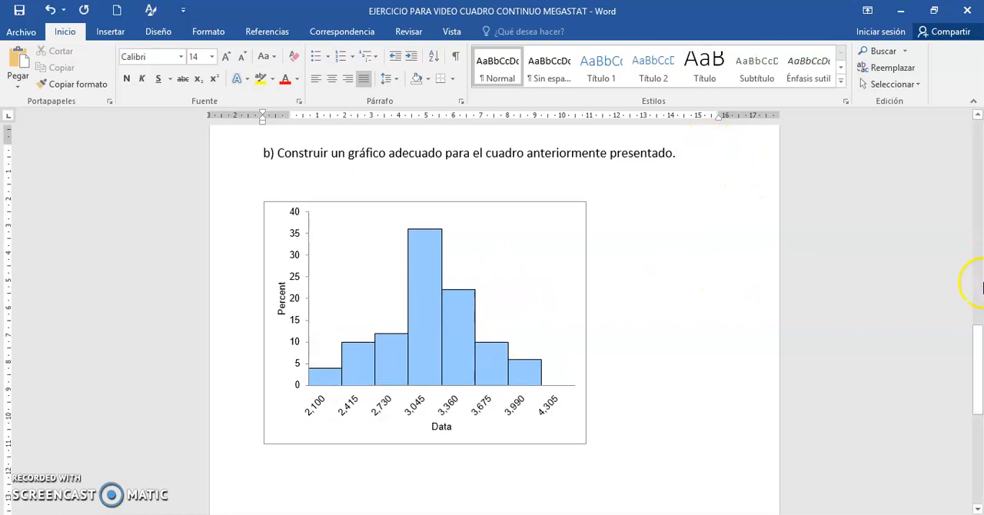
left_click_drag(979, 341, 979, 209)
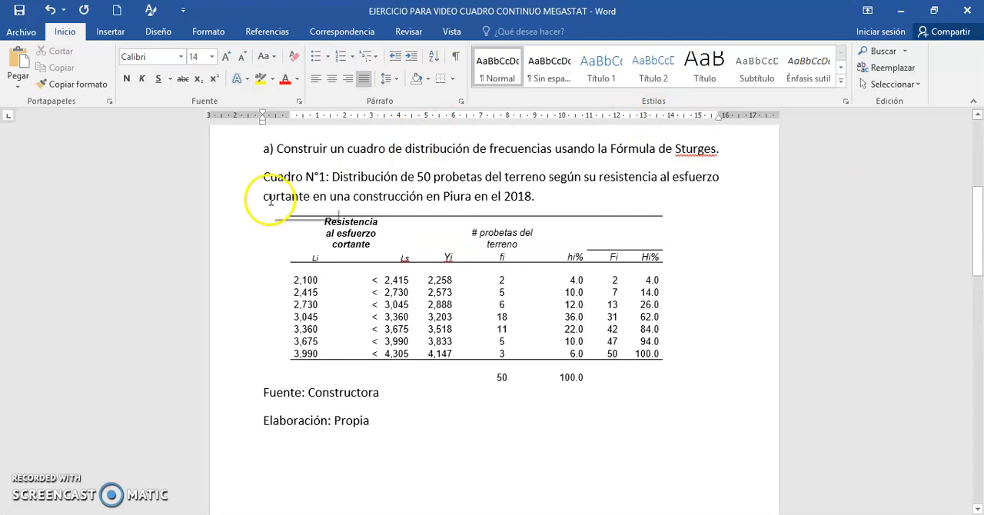
left_click_drag(250, 176, 570, 209)
key("ctrl+c")
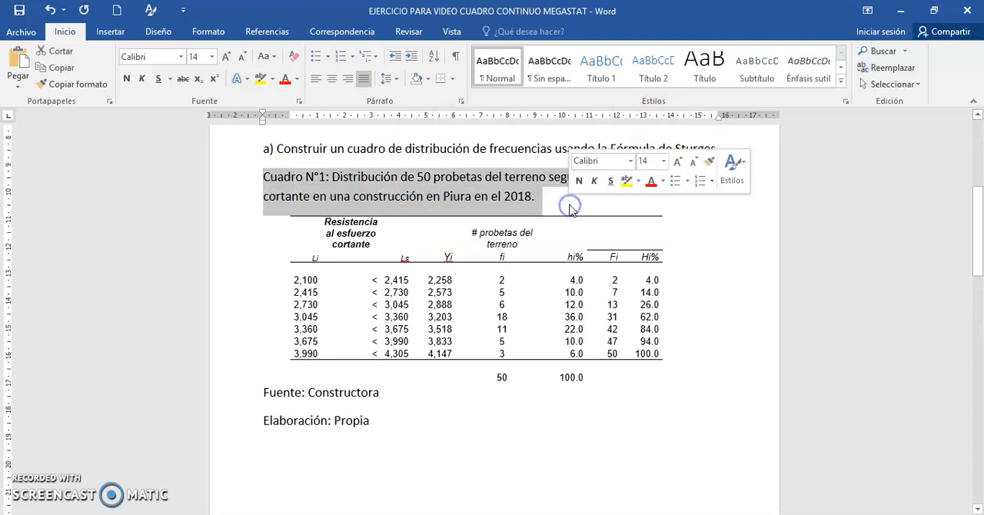
left_click_drag(977, 264, 979, 360)
left_click(422, 373)
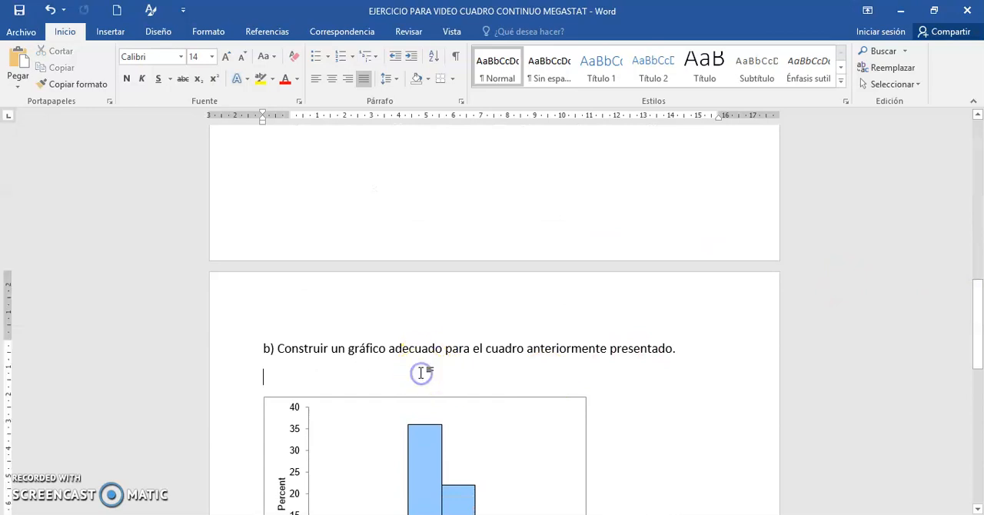
key("ctrl+v")
left_click_drag(306, 375, 263, 377)
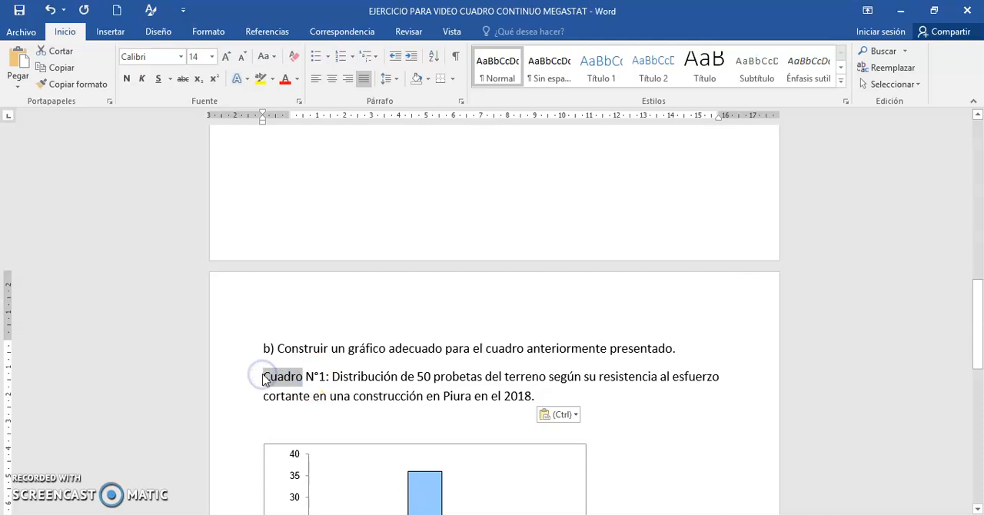
type("Gráfico")
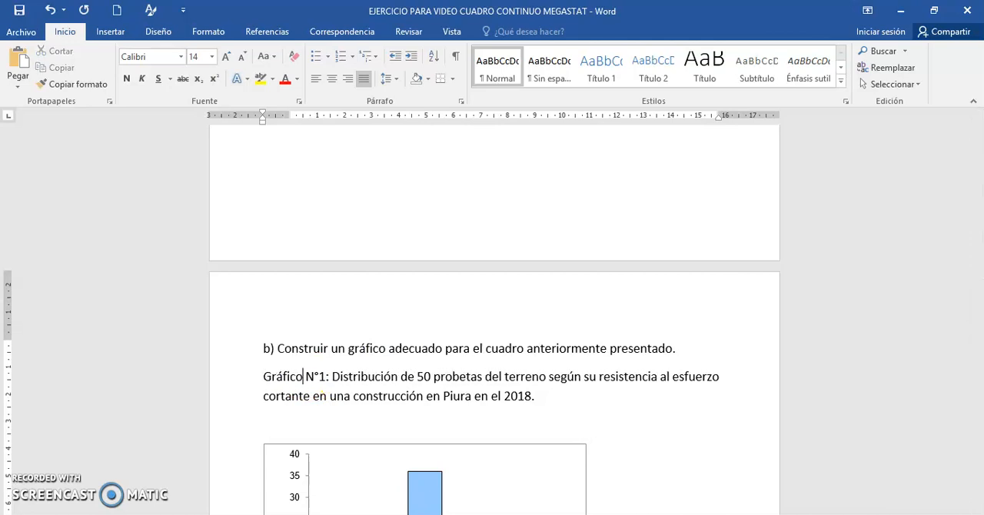
Step: Copy the "Fuente: Constructora" and "Elaboración: Propia" lines from below the table to below the histogram
left_click_drag(978, 326, 977, 274)
left_click_drag(264, 228, 393, 269)
key("ctrl+c")
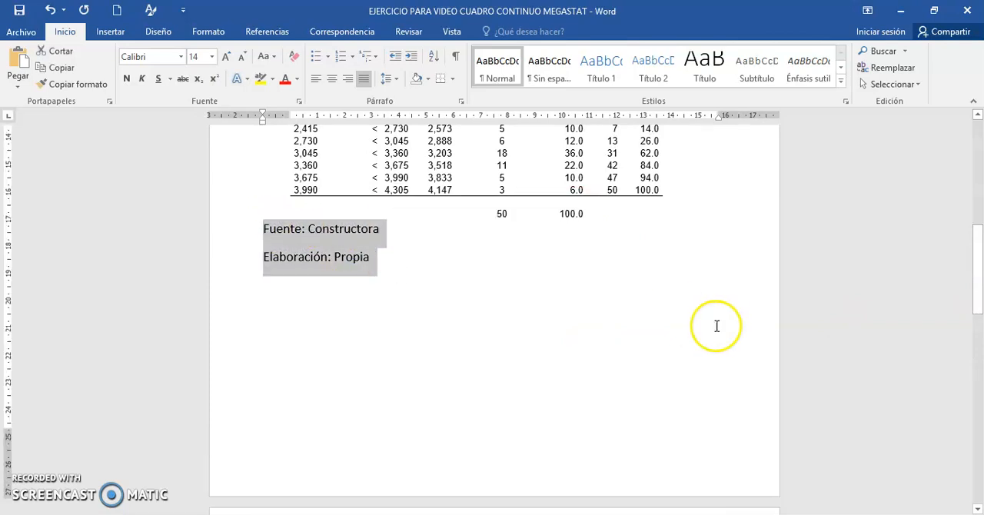
left_click_drag(978, 286, 978, 402)
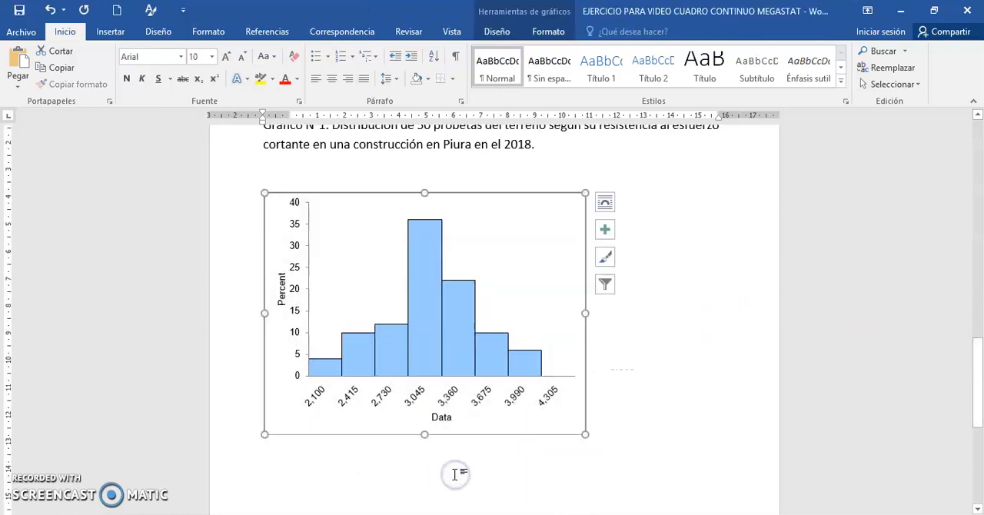
left_click(602, 440)
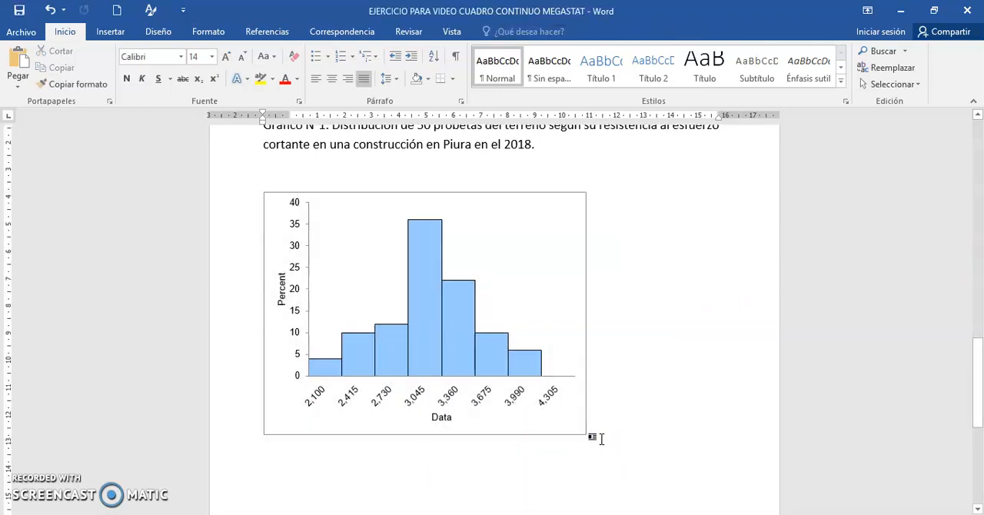
key("ctrl+v")
left_click(981, 443)
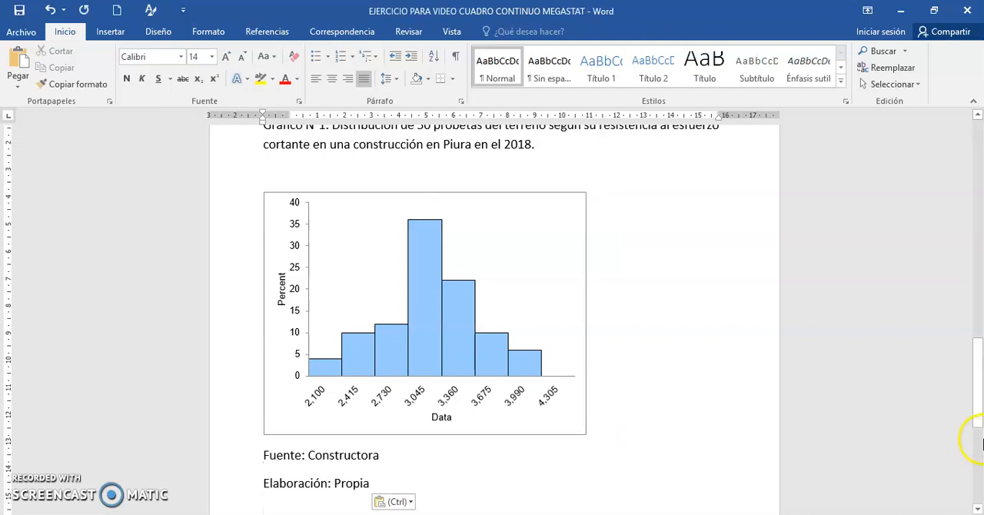
mouse_move(981, 377)
left_mouse_down()
mouse_move(980, 174)
mouse_move(980, 379)
left_mouse_up()
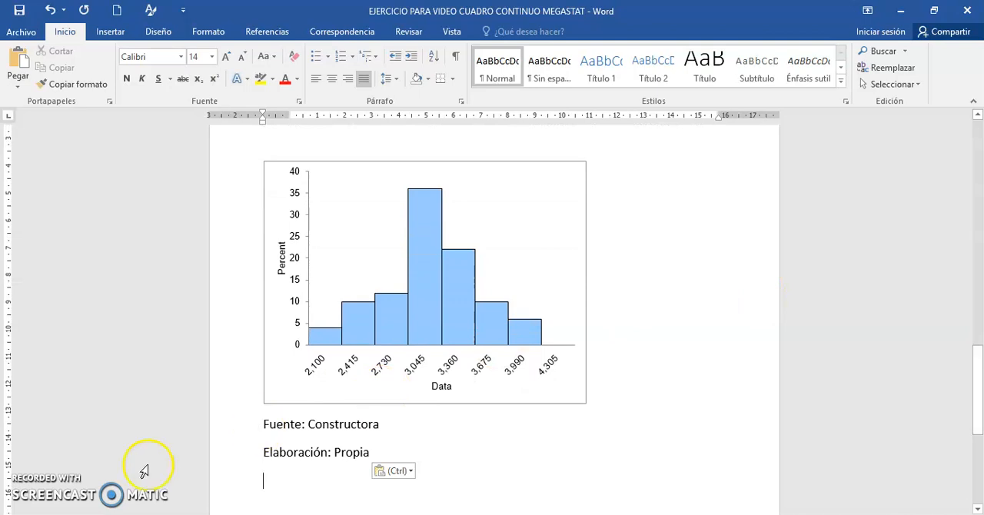